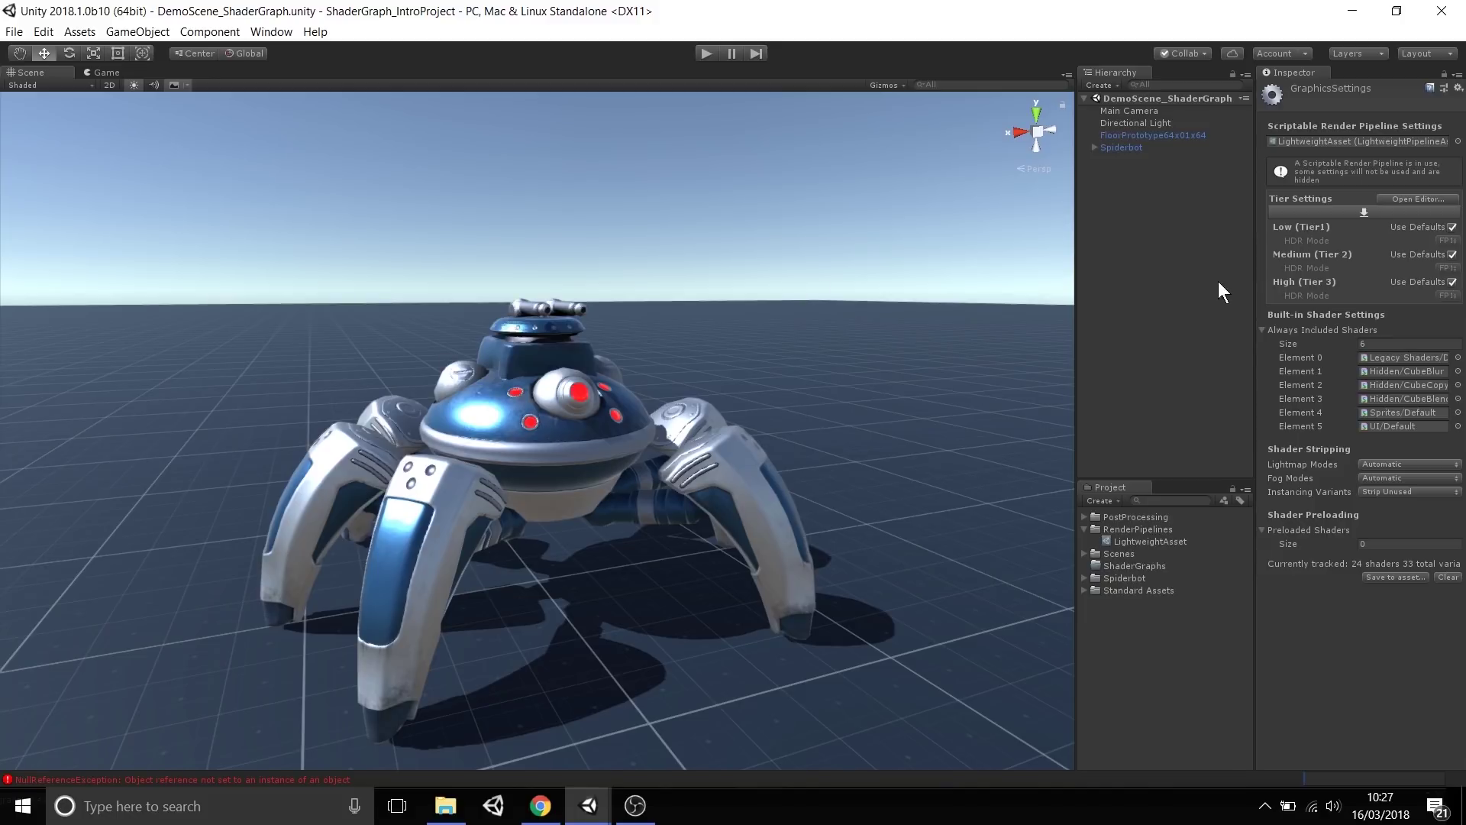
Deselect GraphicsSettings and browse the Create > Shader menu without keeping a new asset.
click(1171, 316)
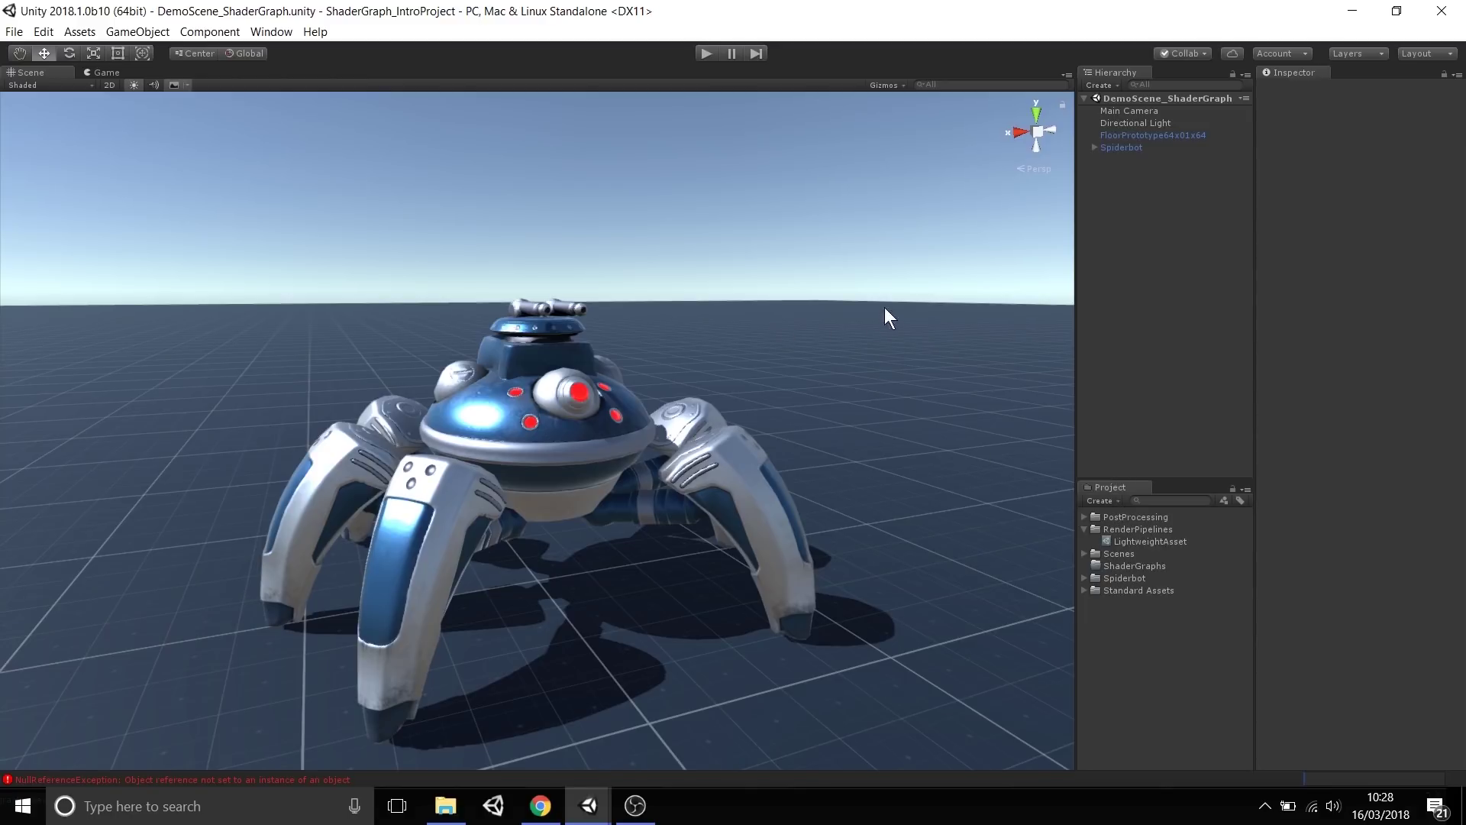
click(1111, 496)
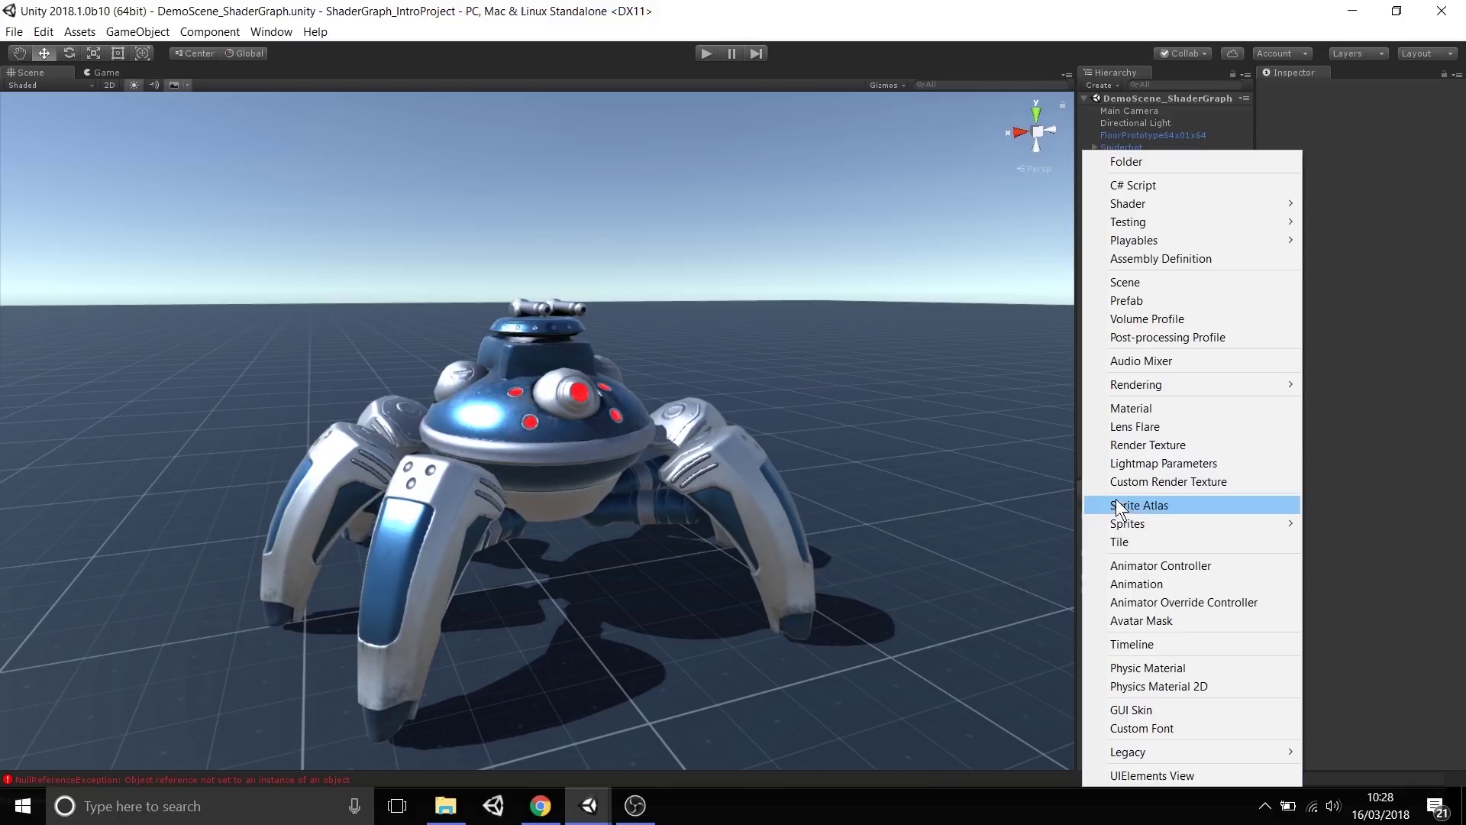
mouse_move(1191, 206)
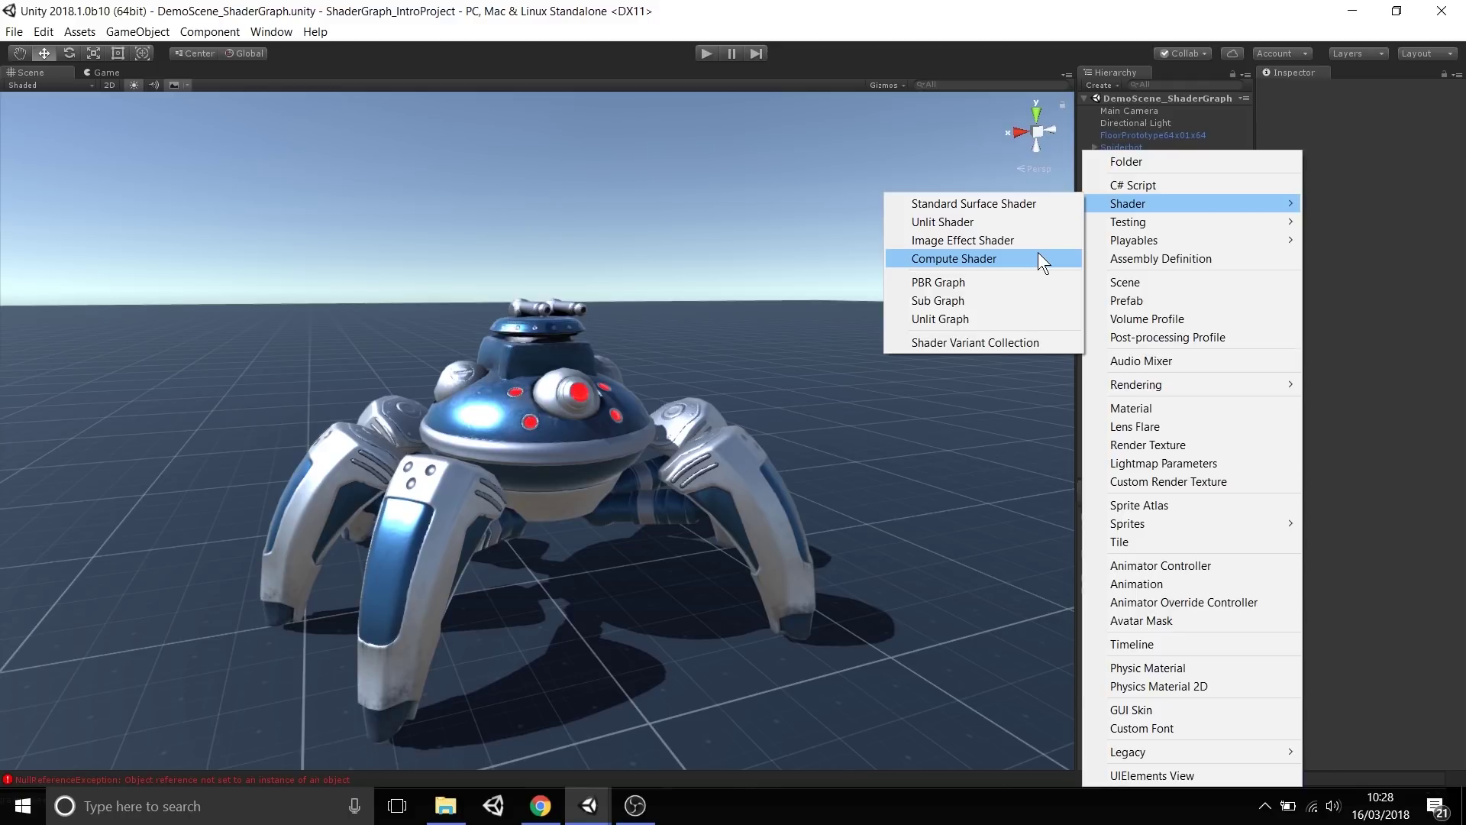
click(984, 282)
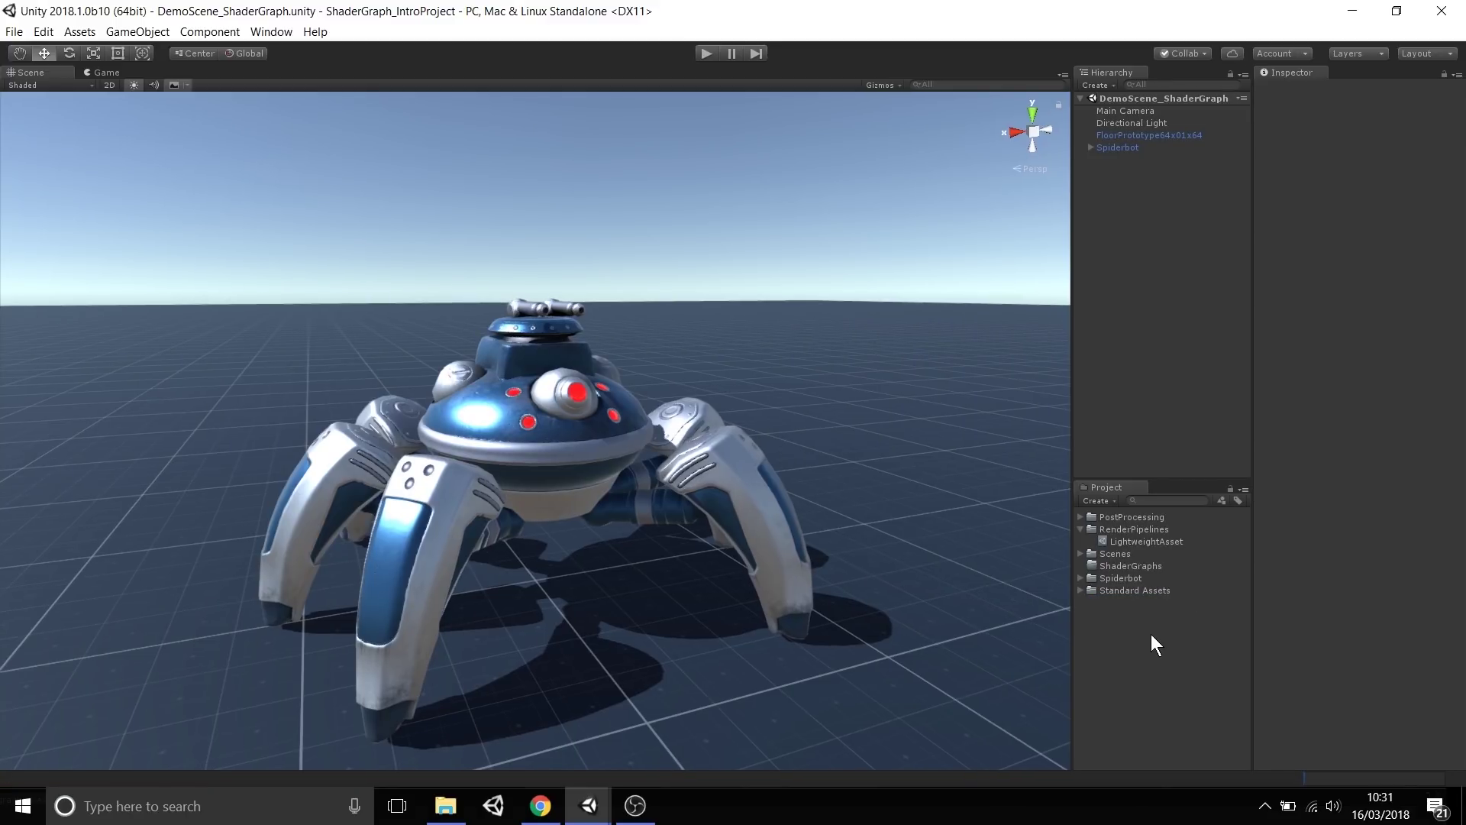
Create a PBR Graph named SpiderRobotGraph and move it into the ShaderGraphs folder.
click(1105, 499)
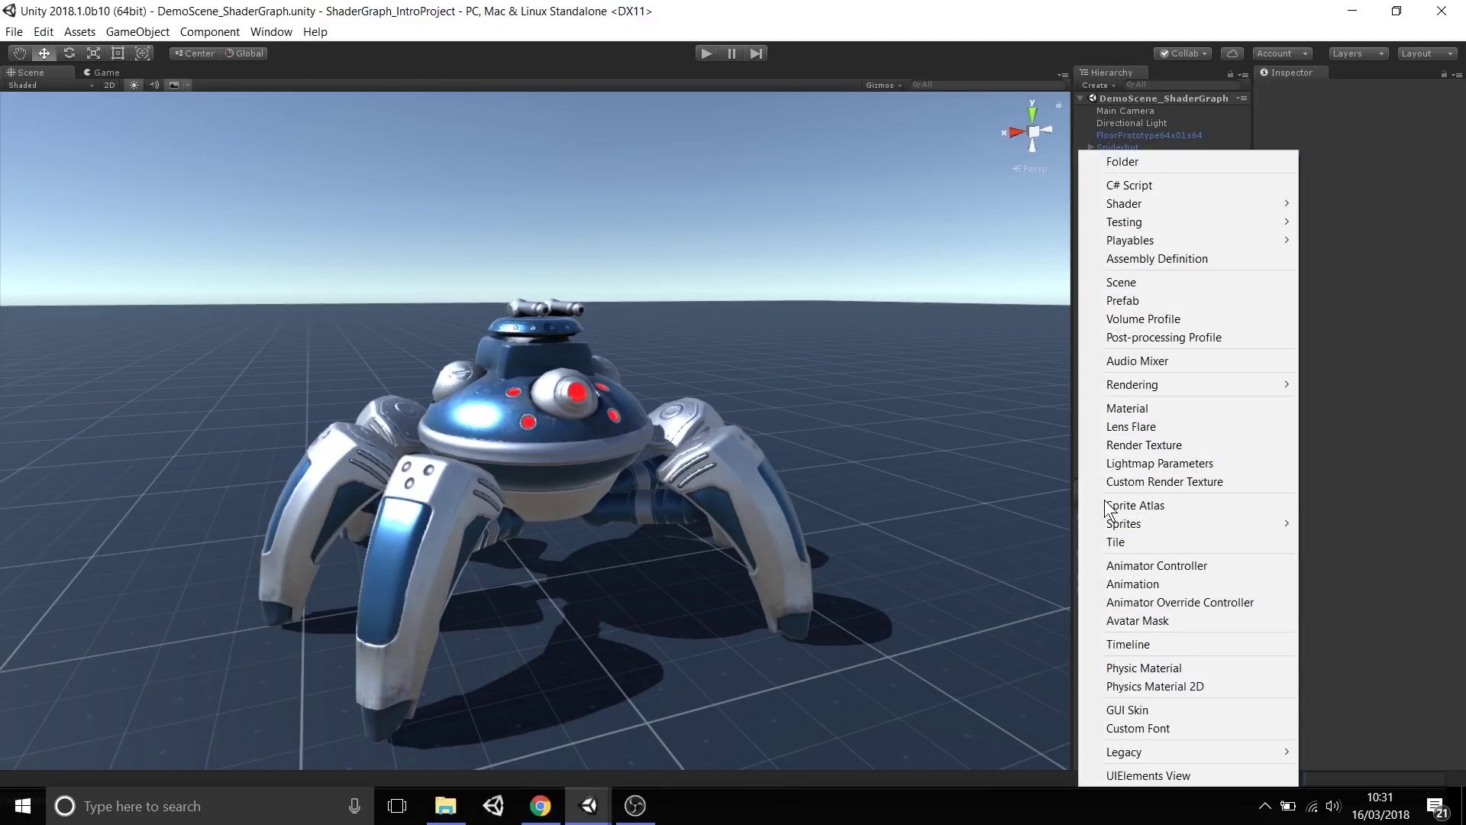
mouse_move(1177, 211)
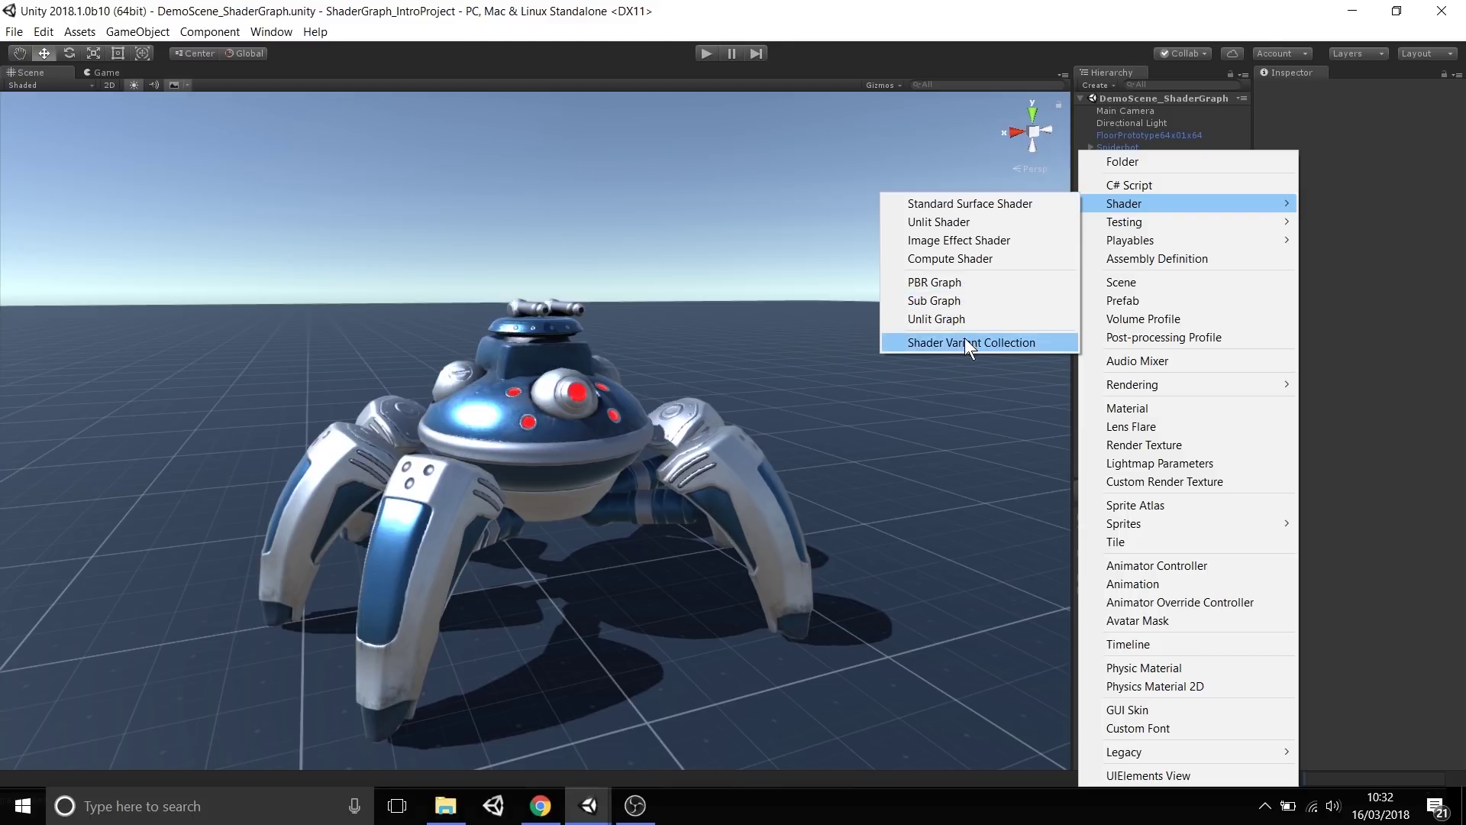
click(977, 285)
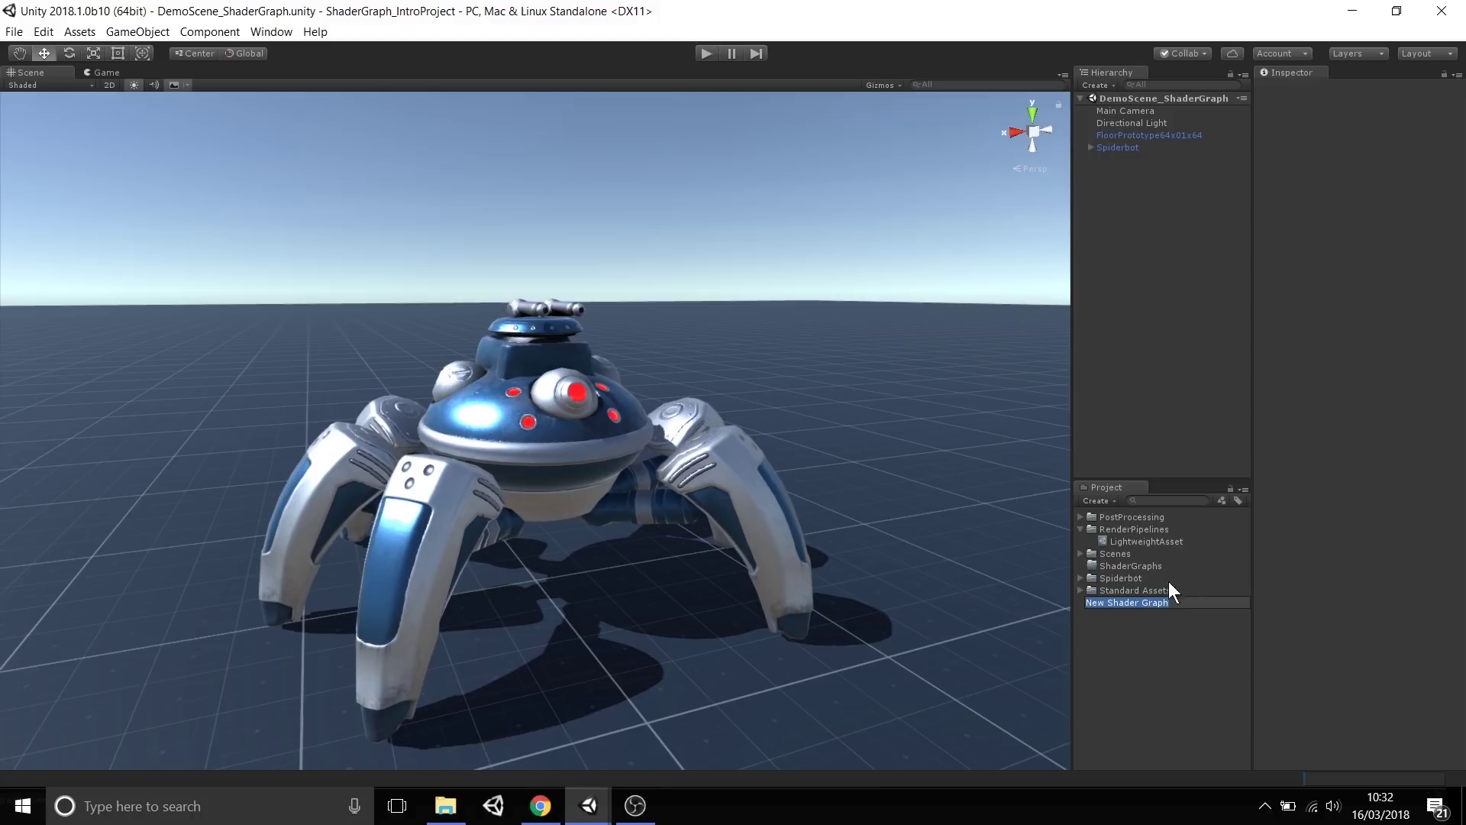
text(SpiderRobotGraph)
key(Return)
drag(1153, 601, 1096, 566)
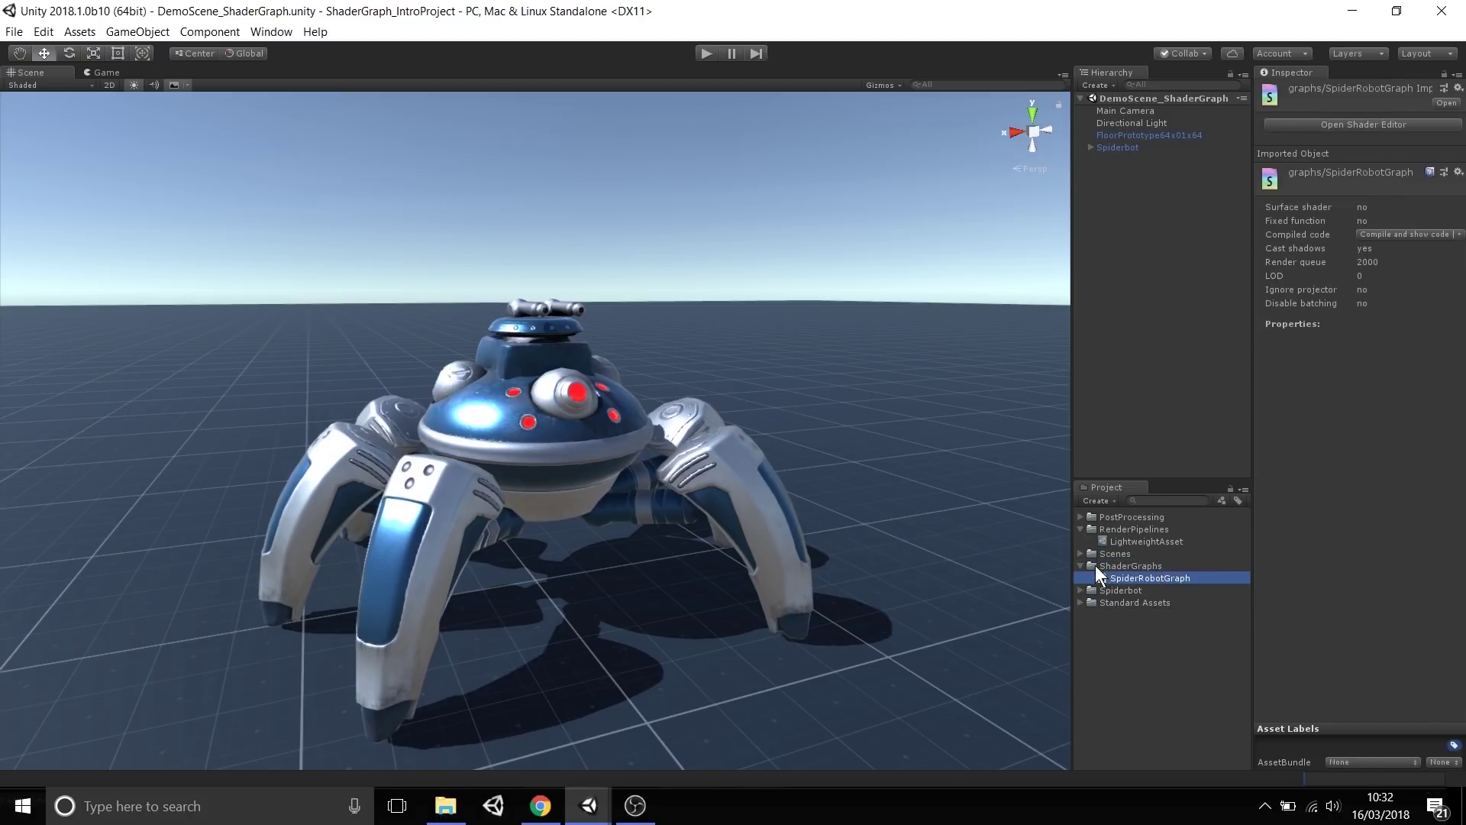
Open SpiderRobotGraph, pan the canvas, and shift the Blackboard left and Main Preview up-left.
double_click(1166, 577)
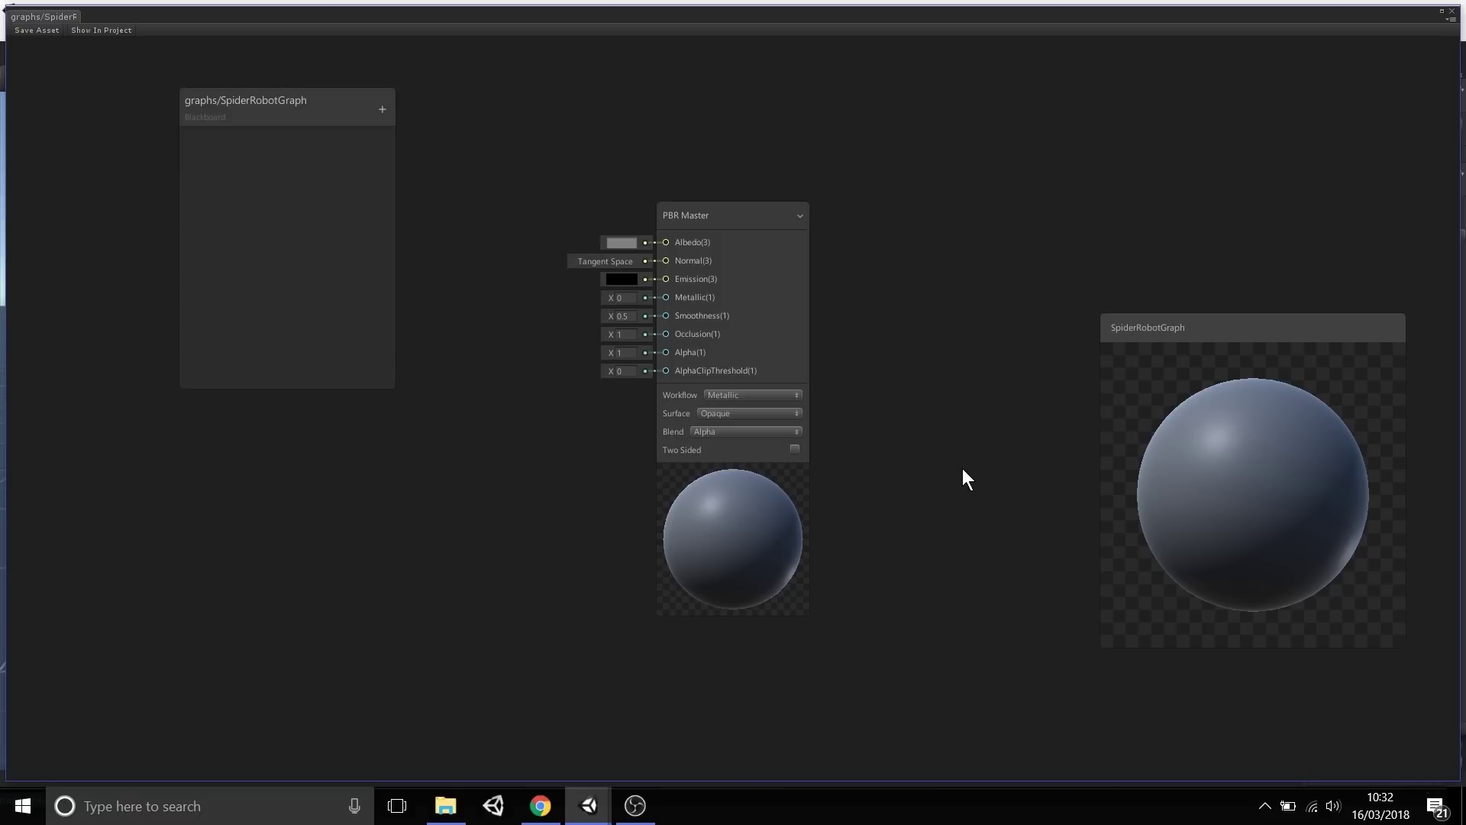
middle_drag(886, 265, 947, 269)
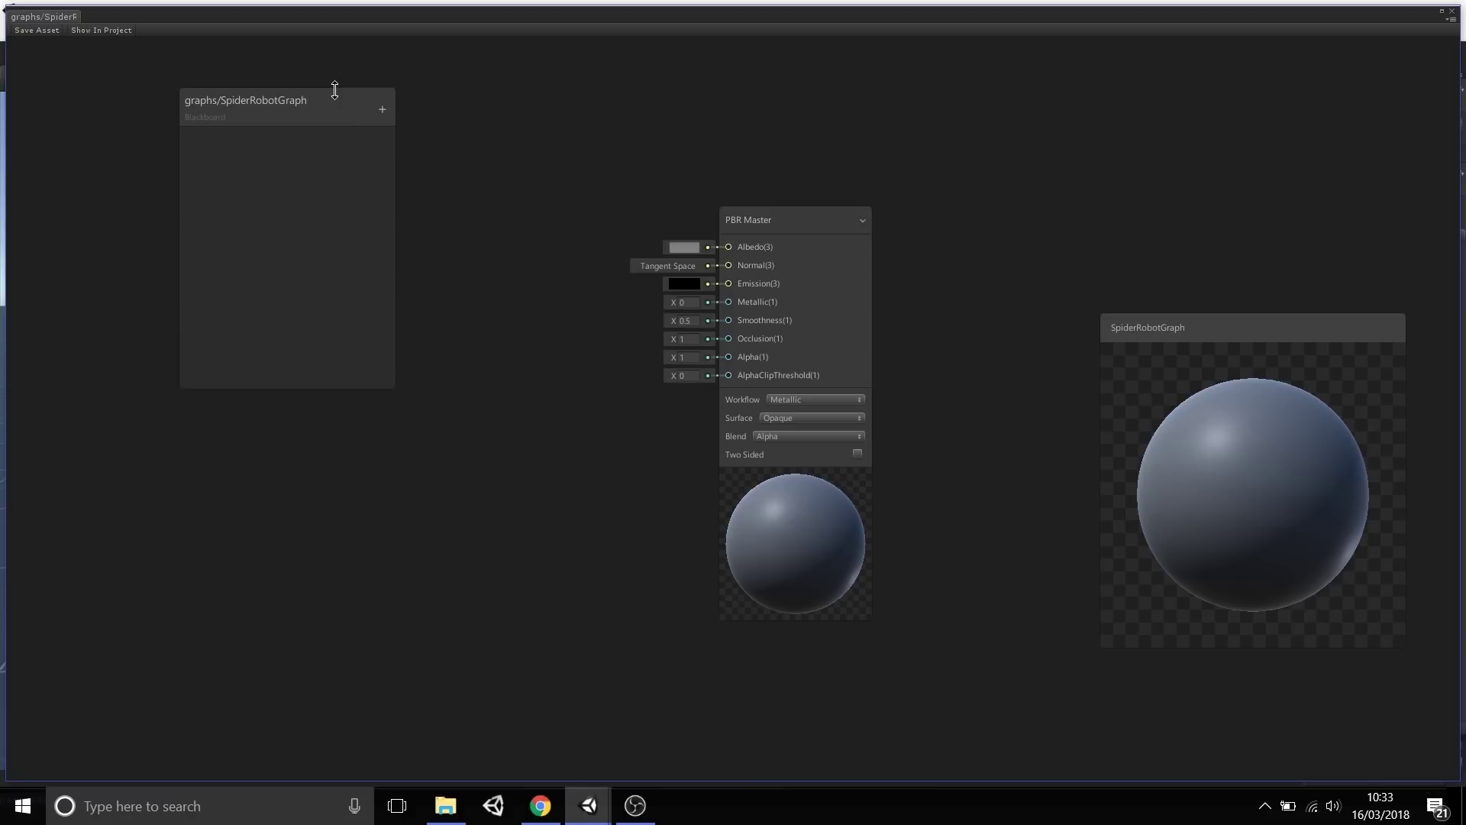
drag(330, 103, 316, 111)
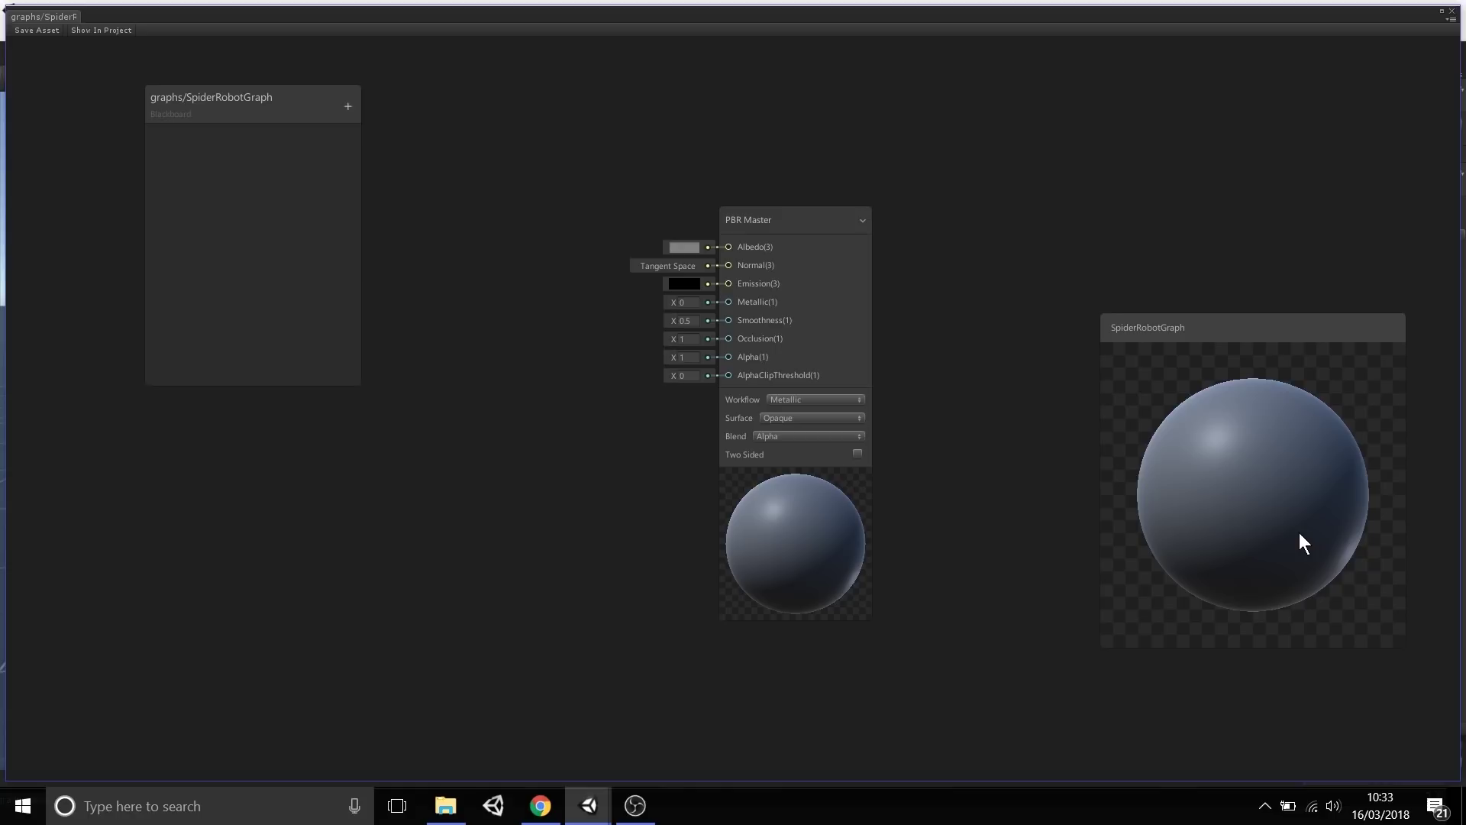
drag(1244, 323, 1195, 231)
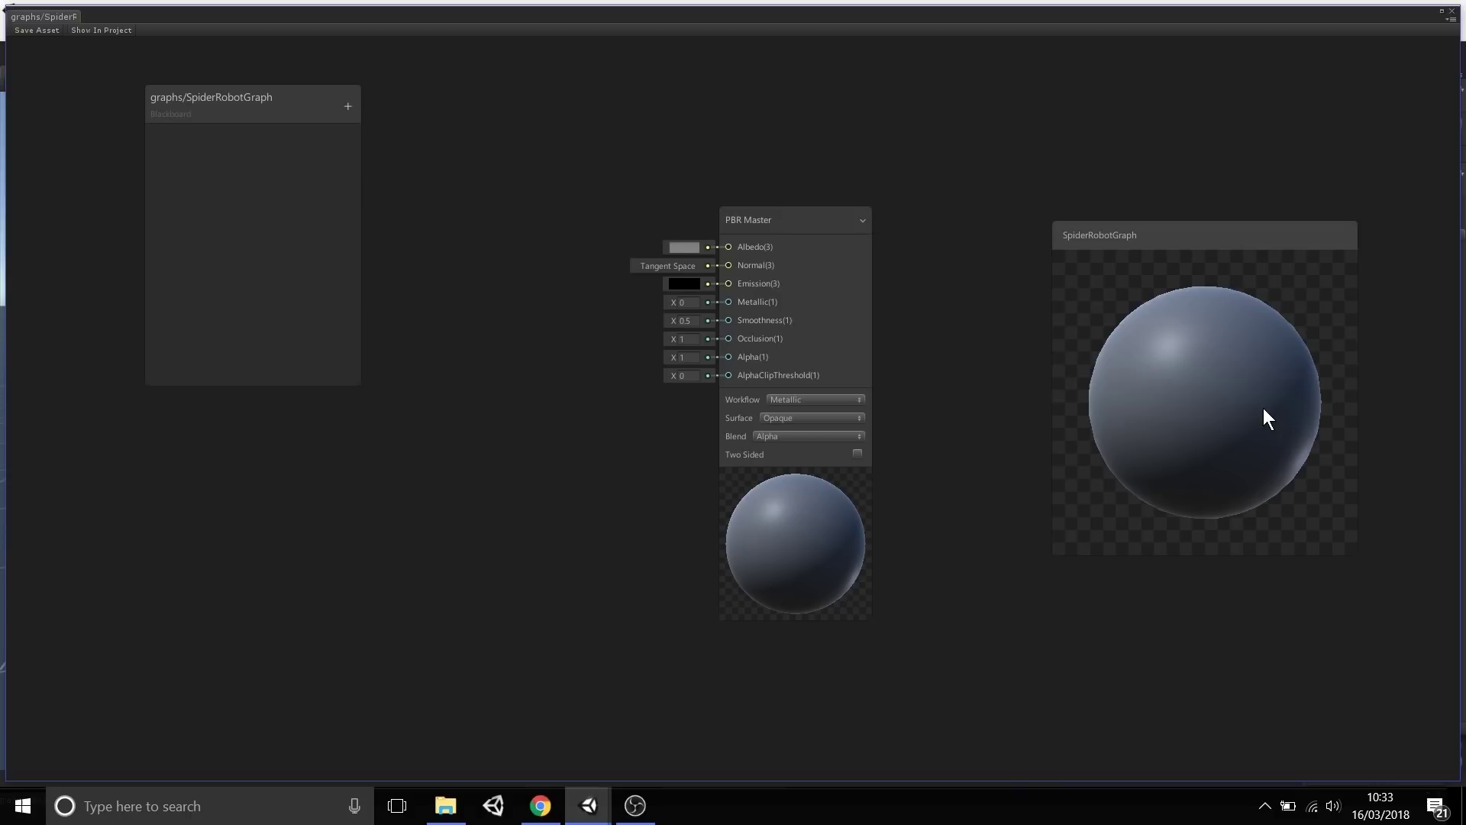
Preview the graph on a Capsule, then a Cylinder, then a Cube.
right_click(1206, 371)
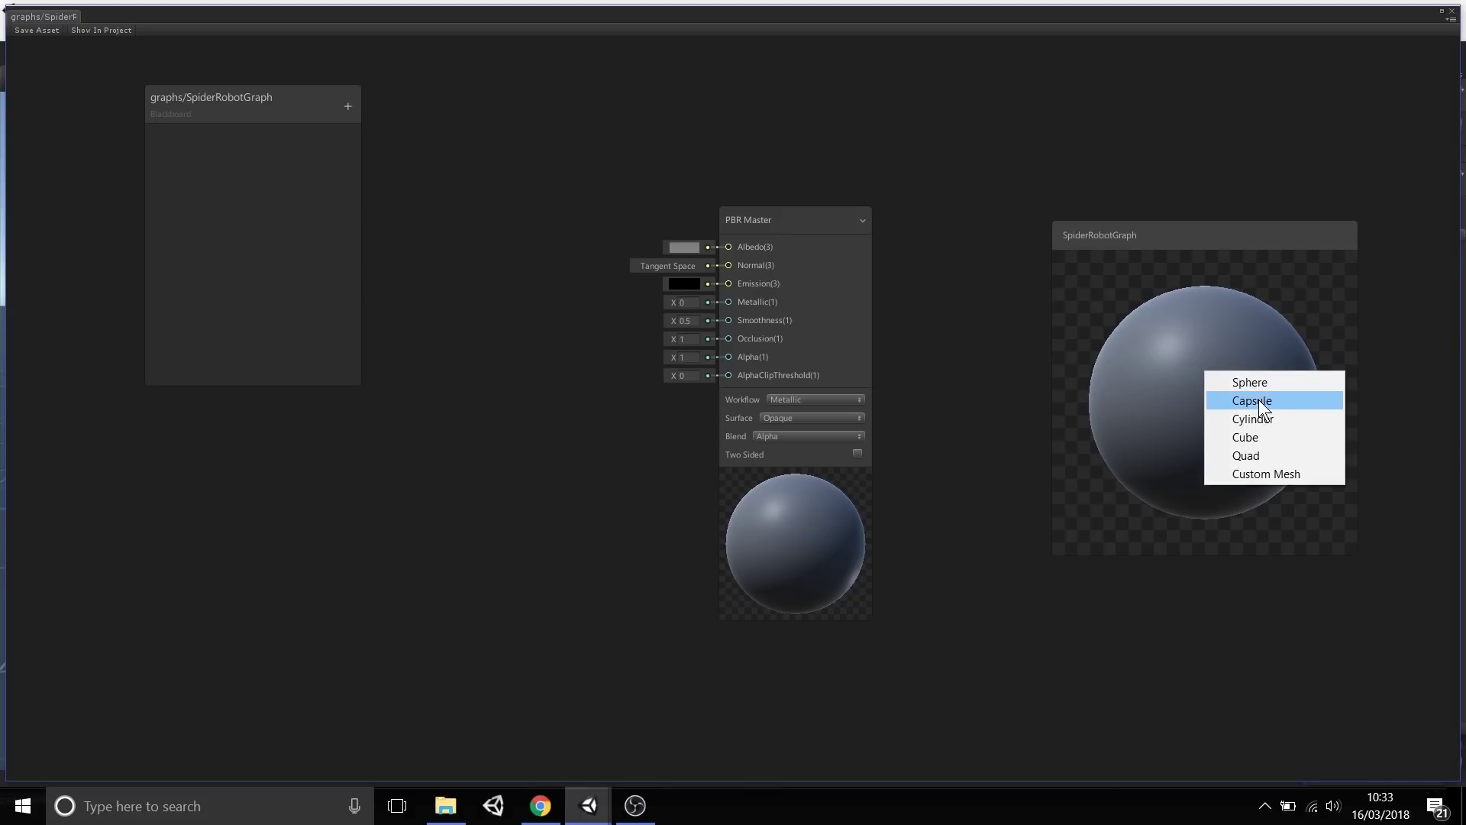
click(1260, 400)
right_click(1217, 376)
click(1255, 417)
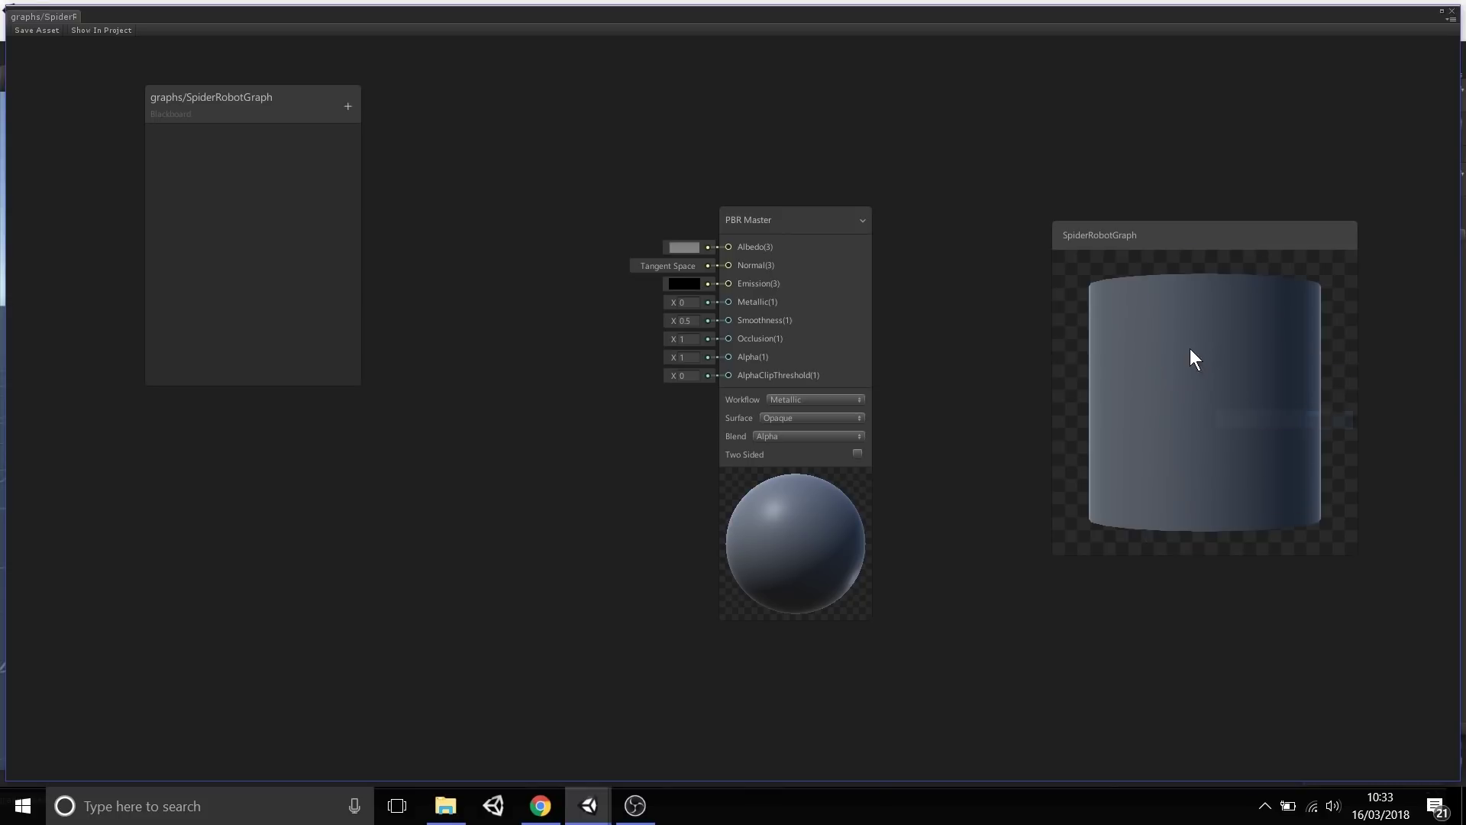
drag(1191, 348, 1236, 352)
right_click(1202, 372)
click(1251, 436)
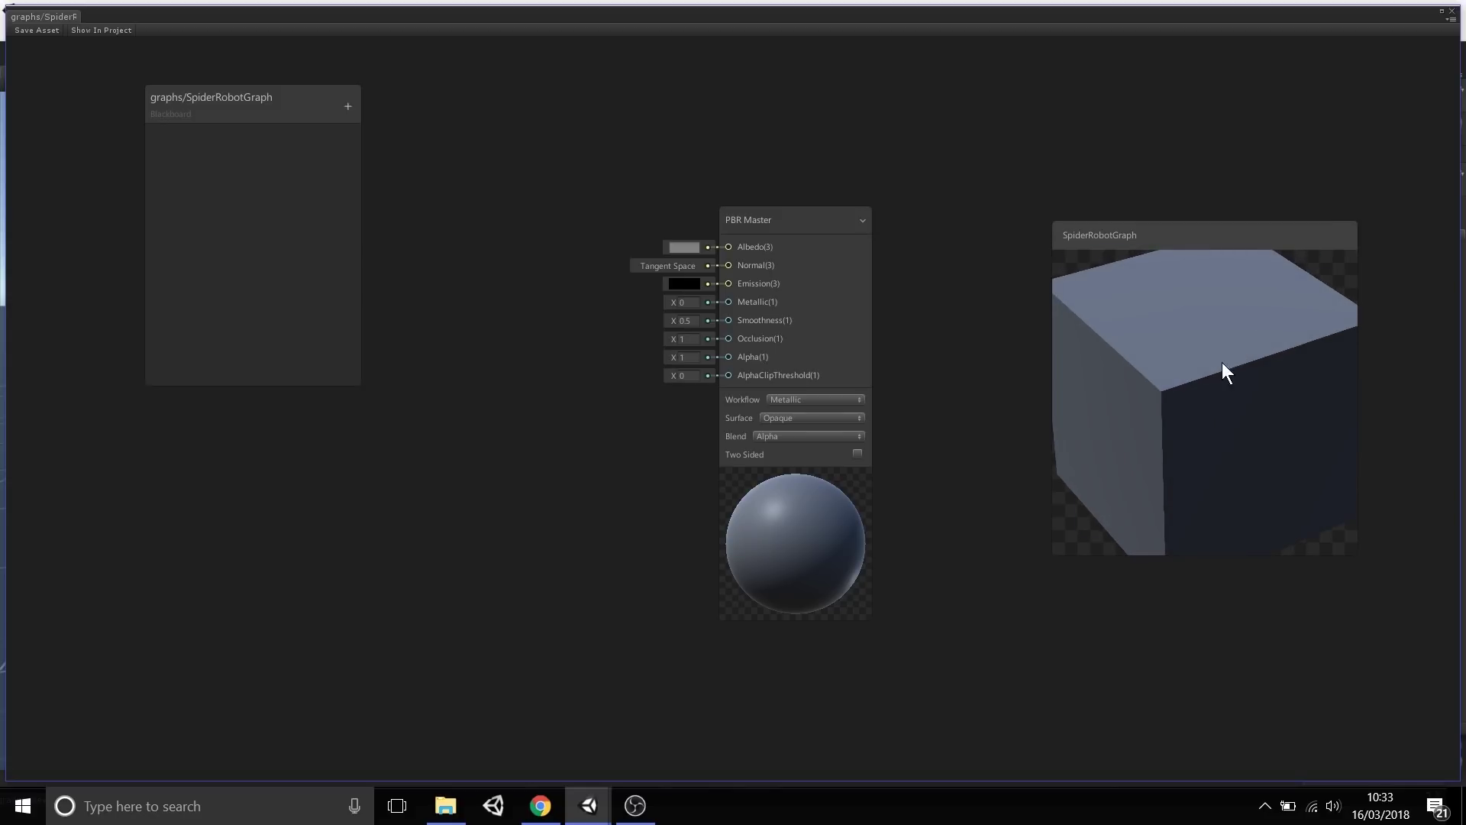
scroll(1214, 393, down, 3)
scroll(1216, 392, up, 4)
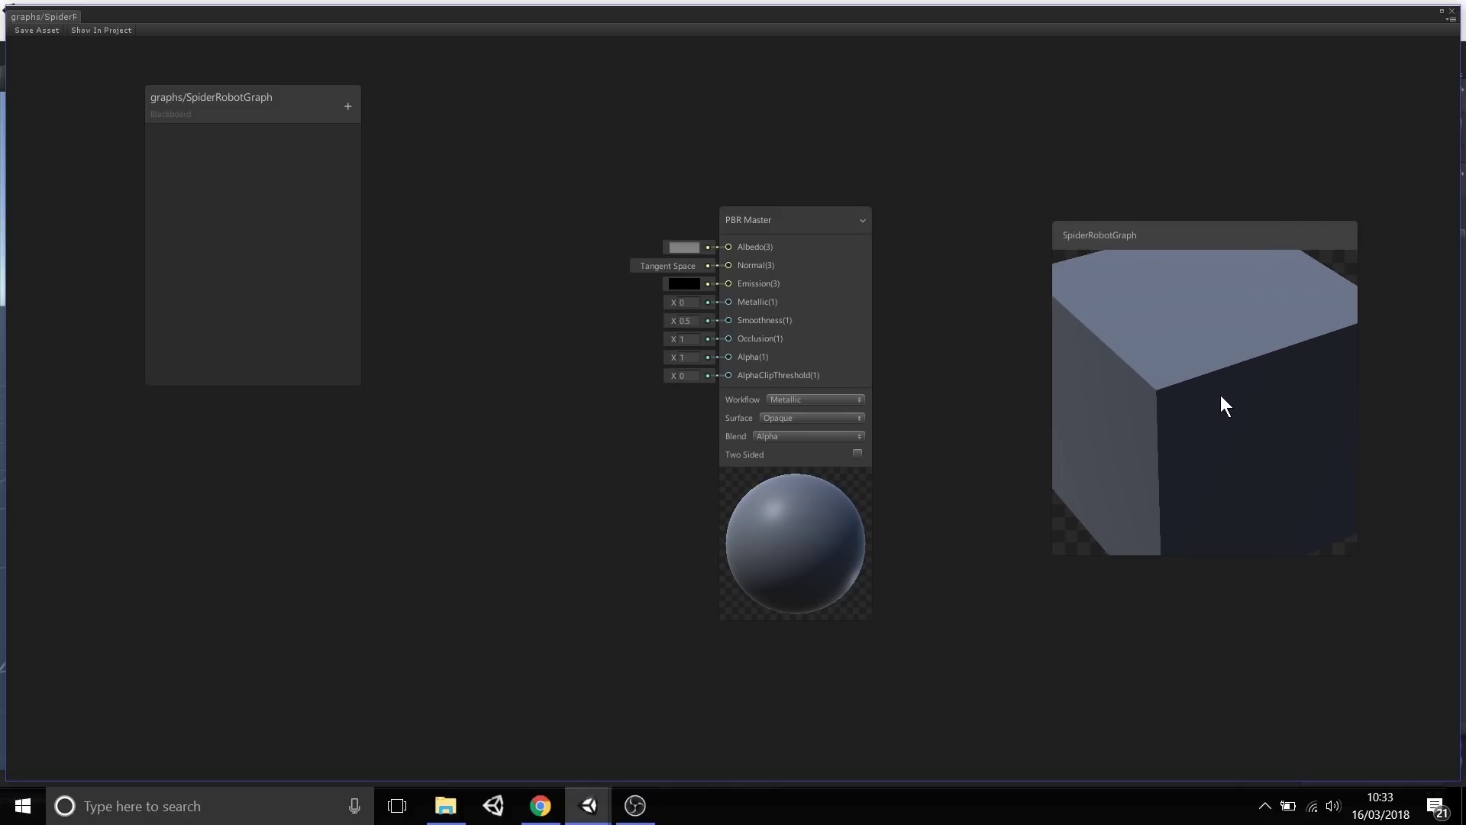
Switch the main preview to a Quad and rotate it.
right_click(1220, 395)
click(1292, 479)
drag(1218, 384, 1217, 369)
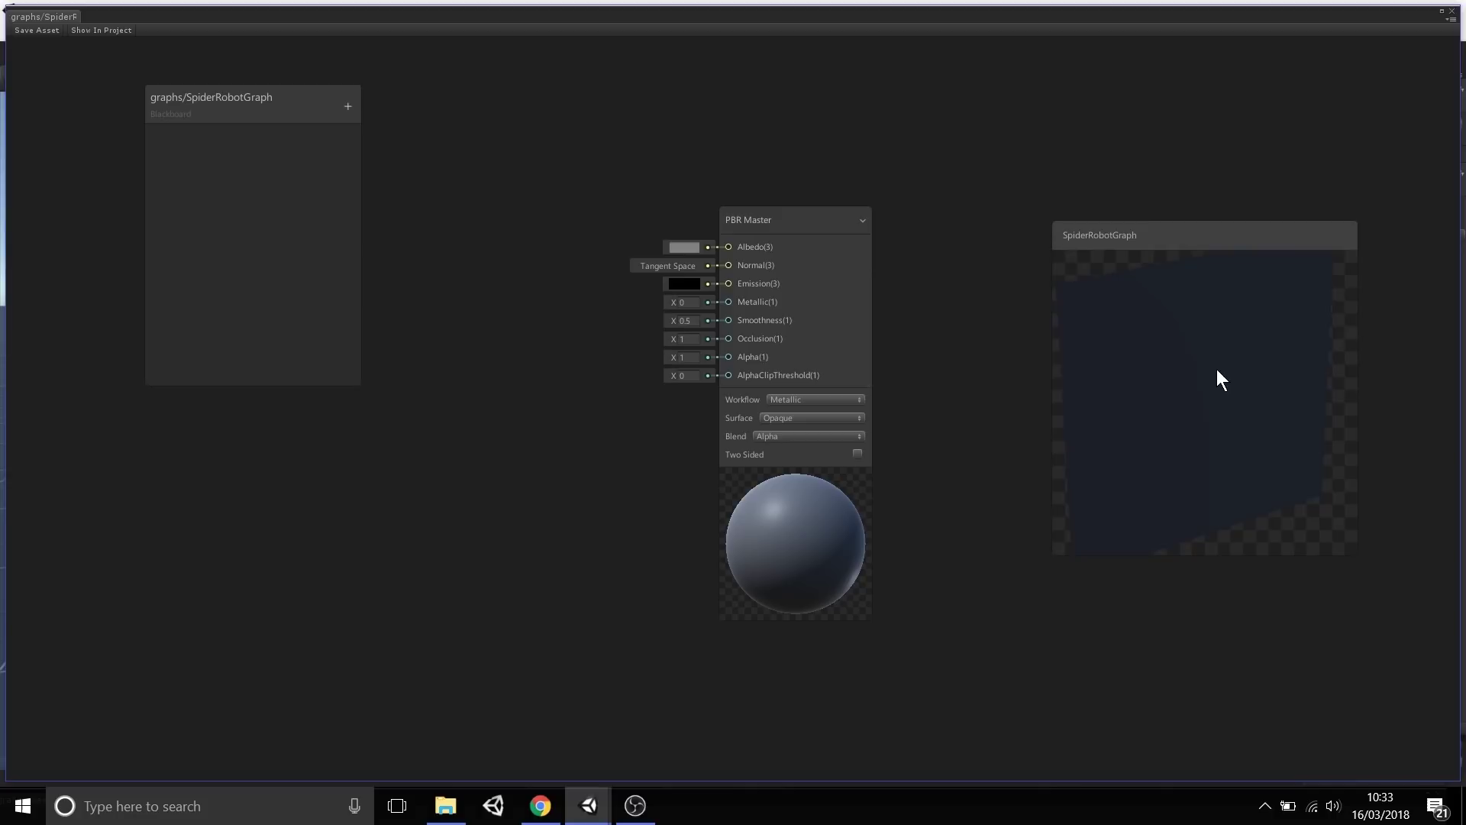
scroll(1218, 387, down, 3)
Preview the graph on a custom spider robot mesh and rotate it.
right_click(1211, 372)
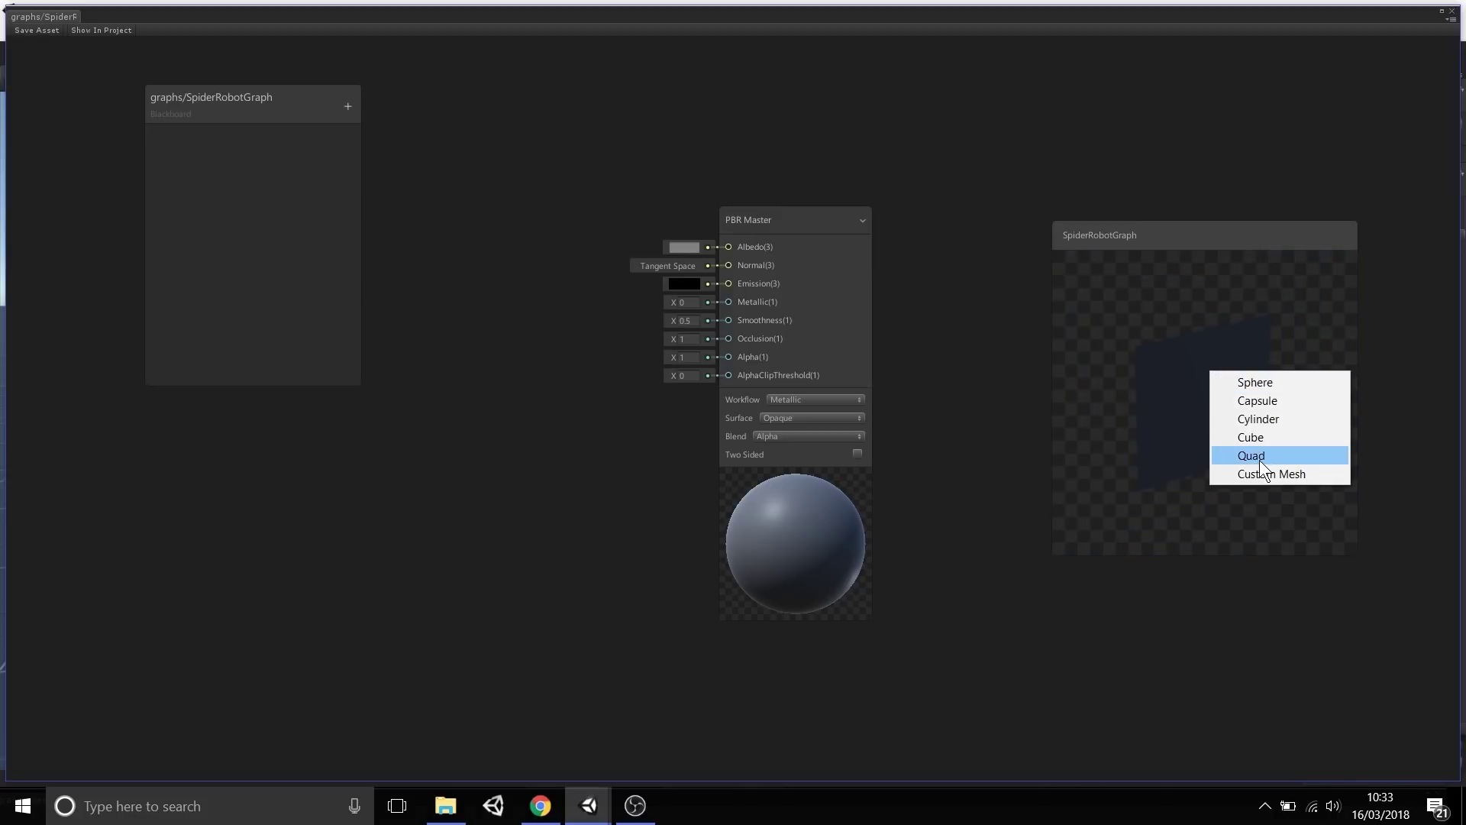
click(1262, 470)
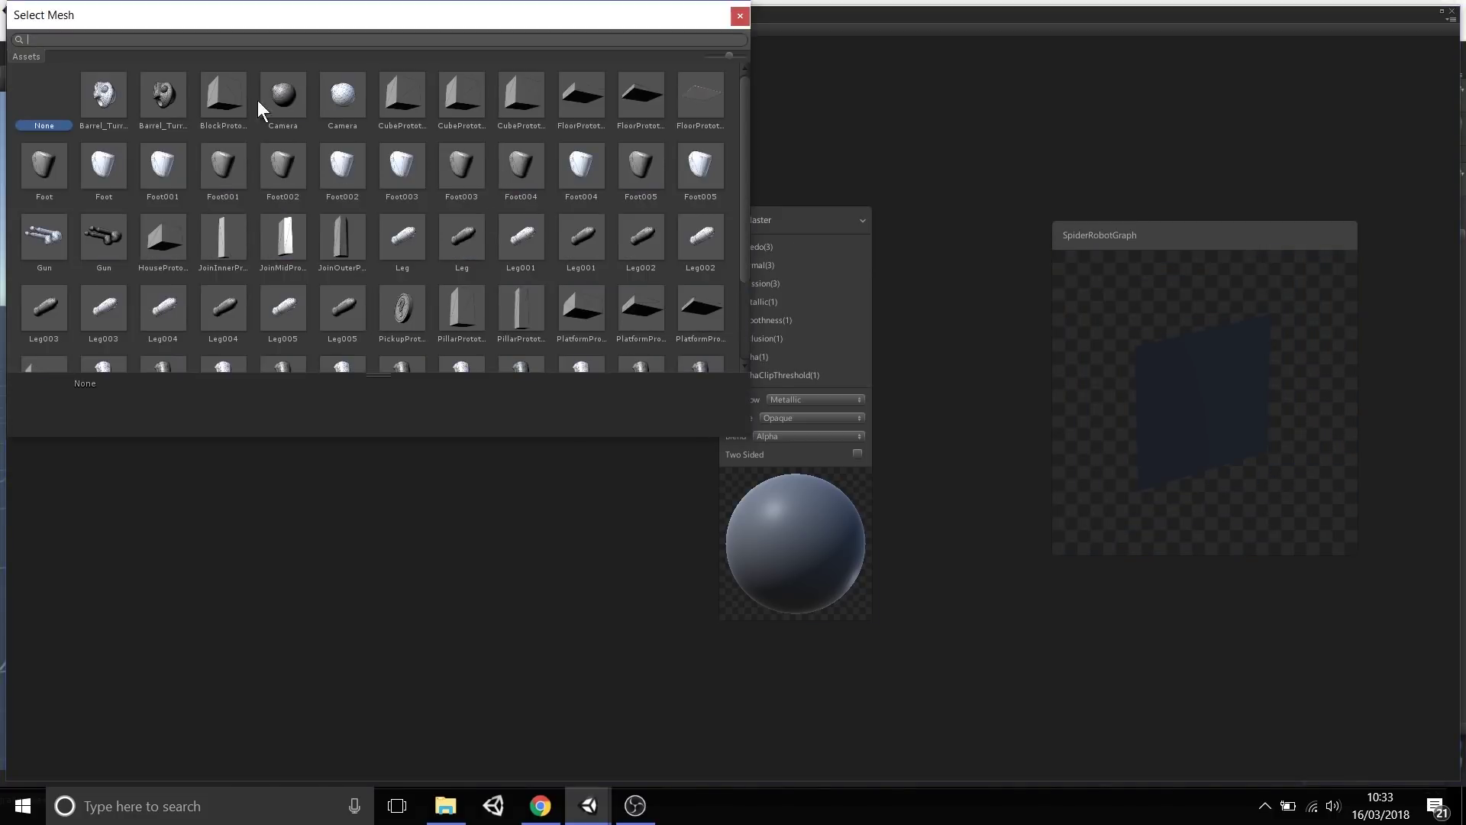
double_click(110, 97)
drag(1162, 405, 1026, 301)
scroll(1237, 386, down, 3)
scroll(1239, 385, up, 6)
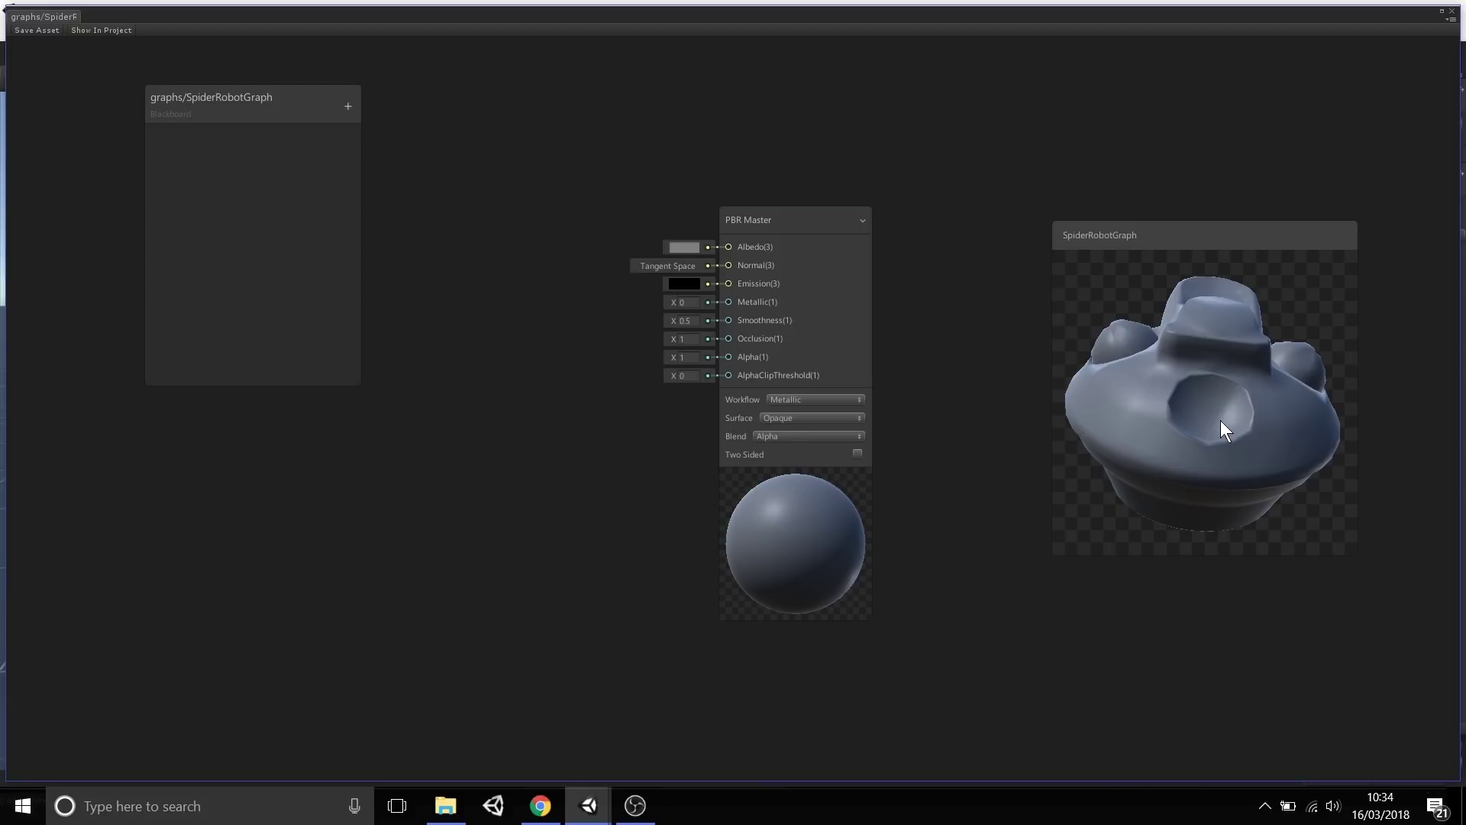
Rotate the robot mesh, move the Main Preview down-right and the Blackboard up-left.
mouse_move(1222, 422)
mouse_down()
mouse_move(1192, 413)
mouse_move(1221, 410)
mouse_move(1202, 404)
mouse_up()
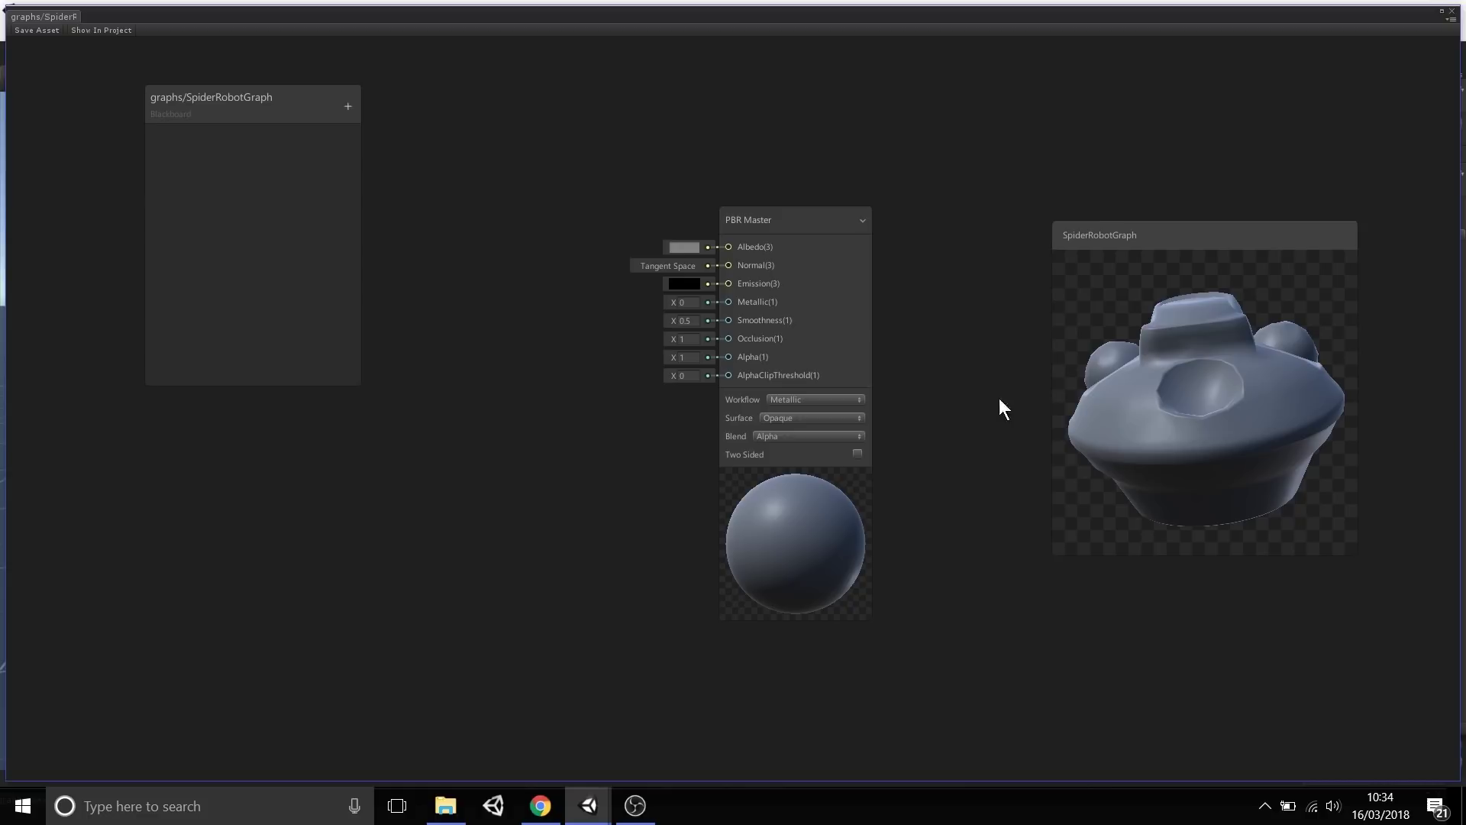
drag(1265, 233, 1332, 363)
drag(291, 119, 204, 89)
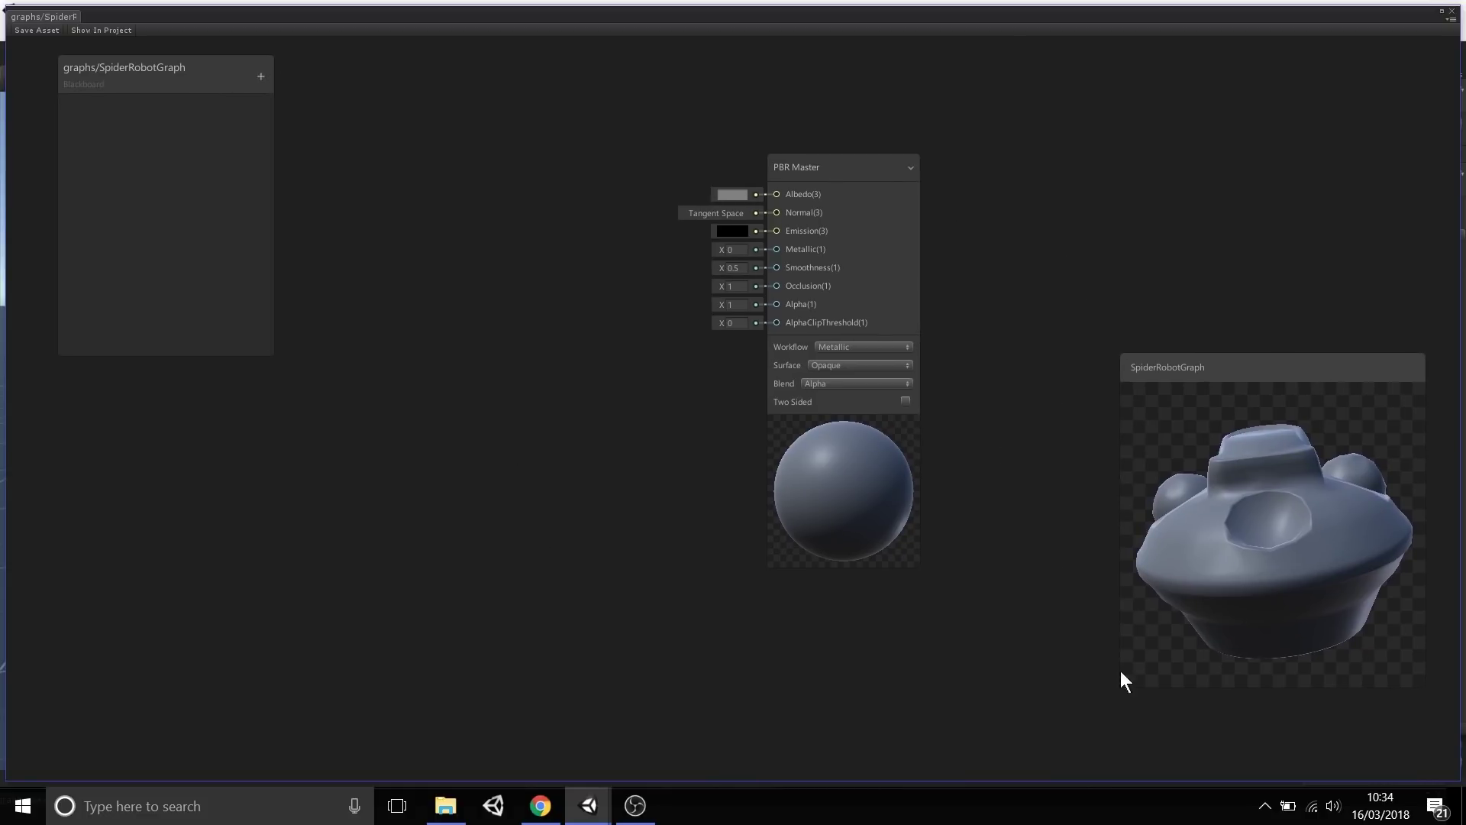
drag(1292, 370, 1305, 439)
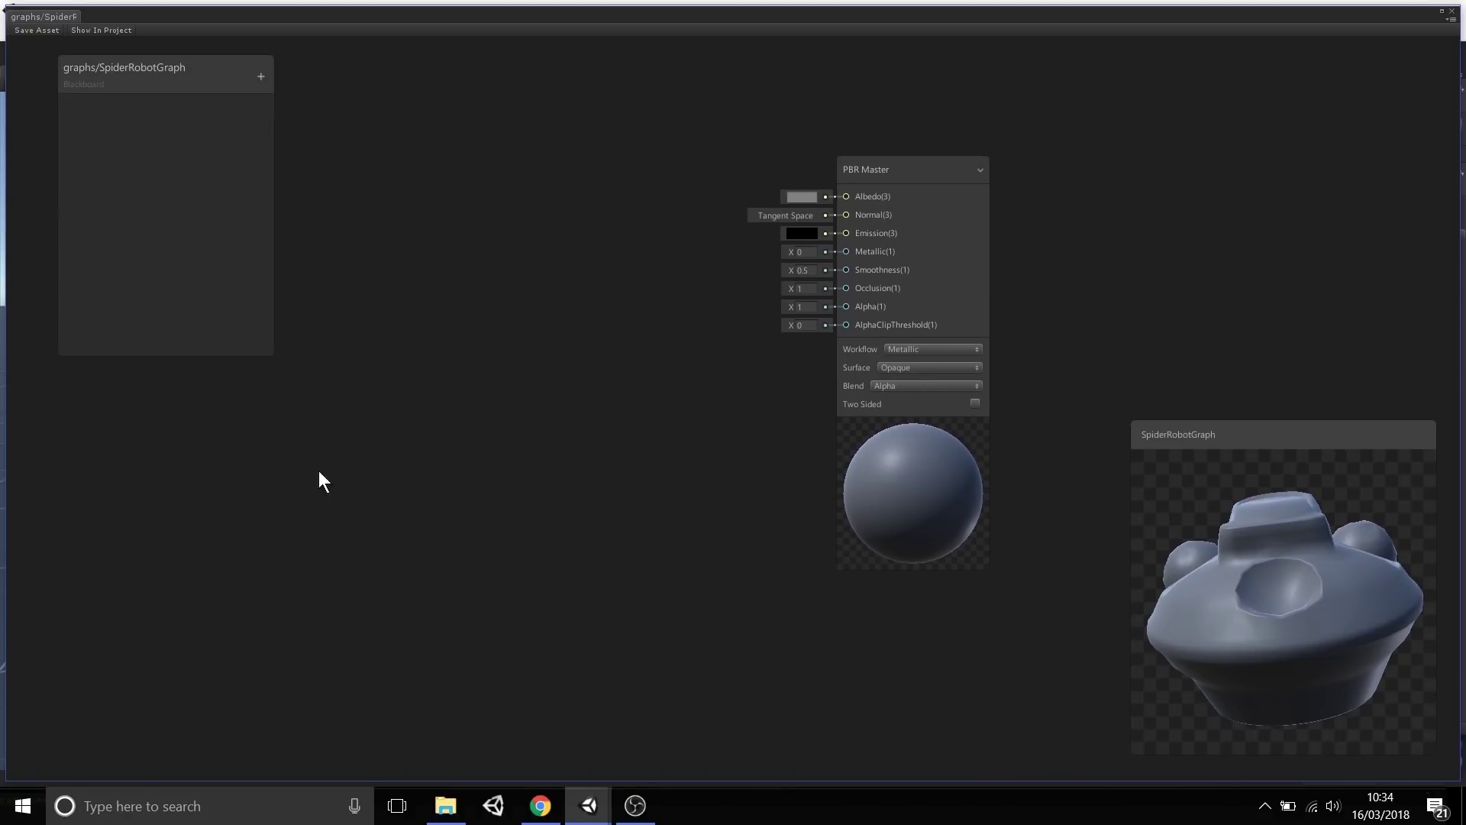
middle_drag(494, 308, 555, 339)
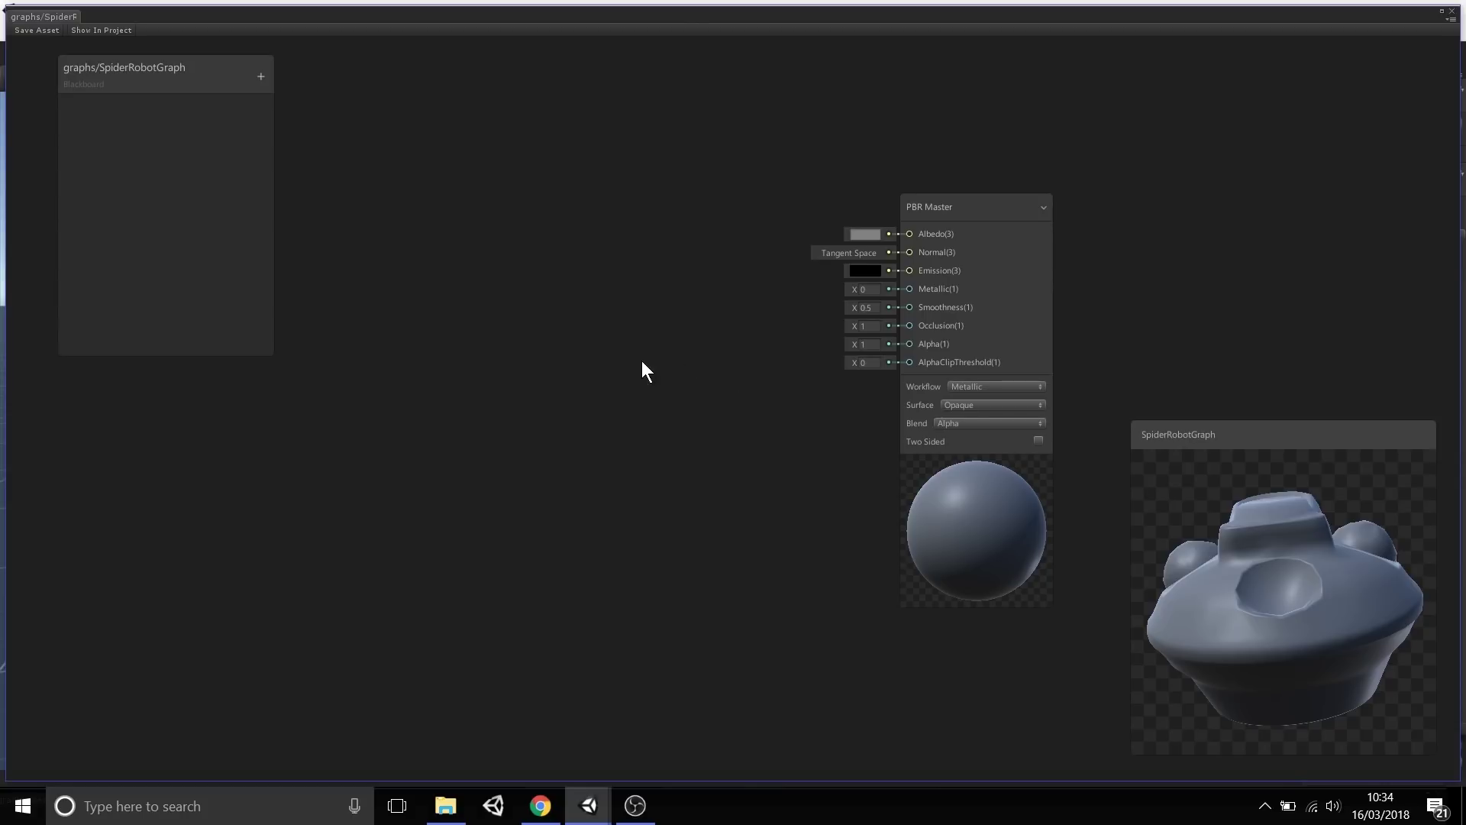
middle_drag(536, 318, 492, 420)
middle_drag(584, 549, 666, 428)
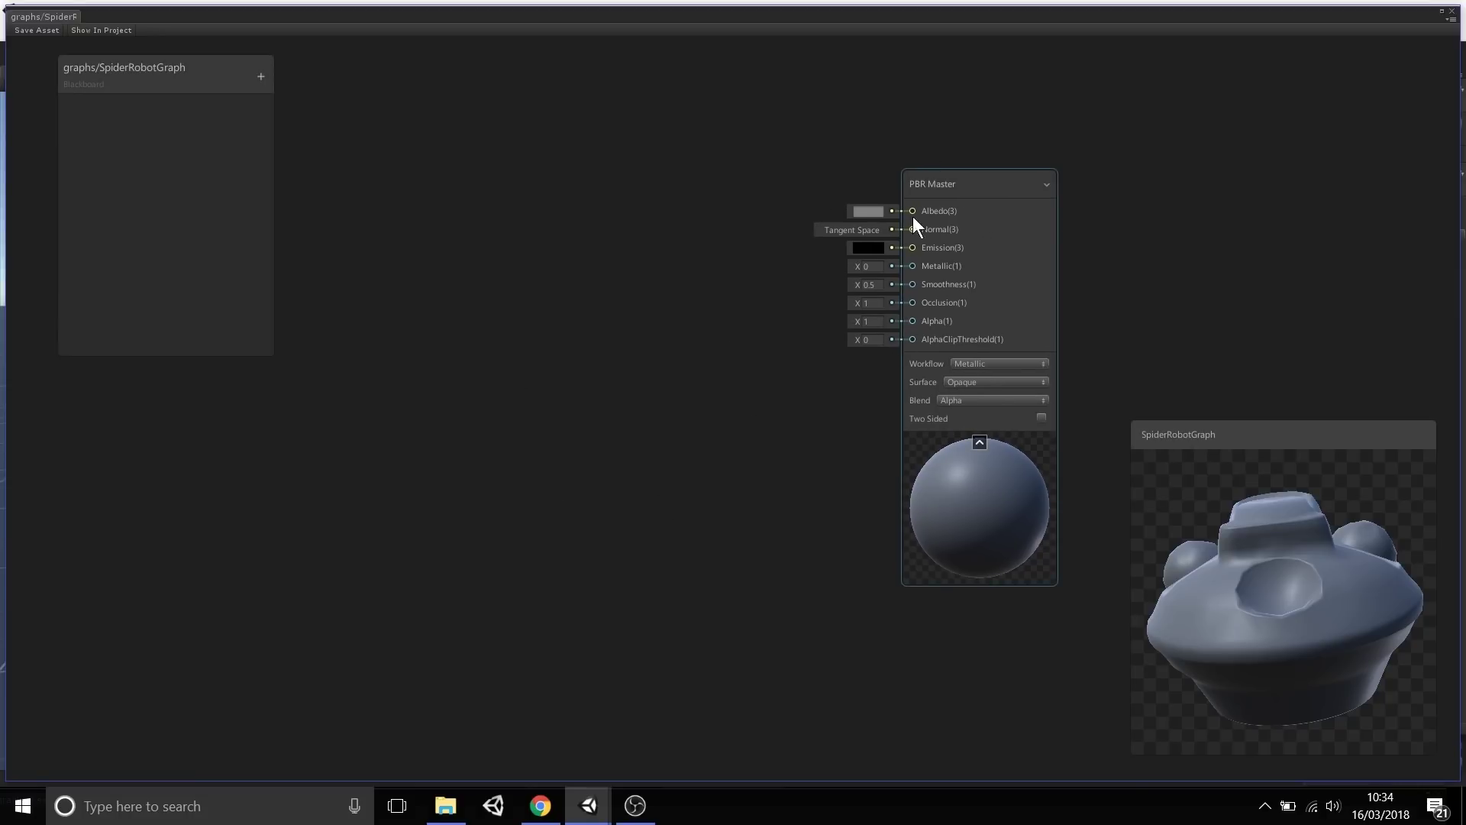
middle_drag(662, 435, 586, 368)
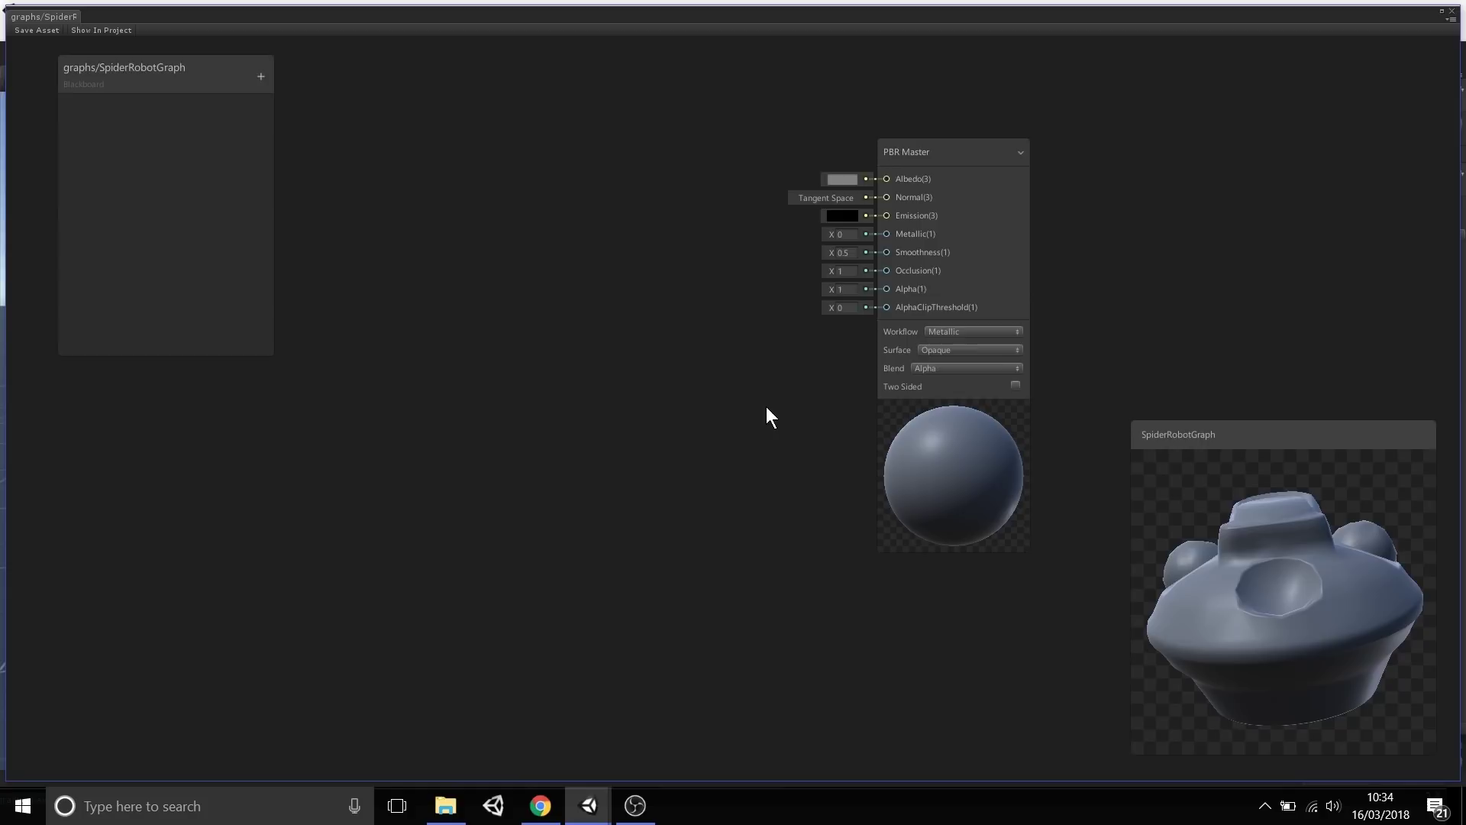
scroll(768, 407, down, 5)
scroll(771, 407, up, 5)
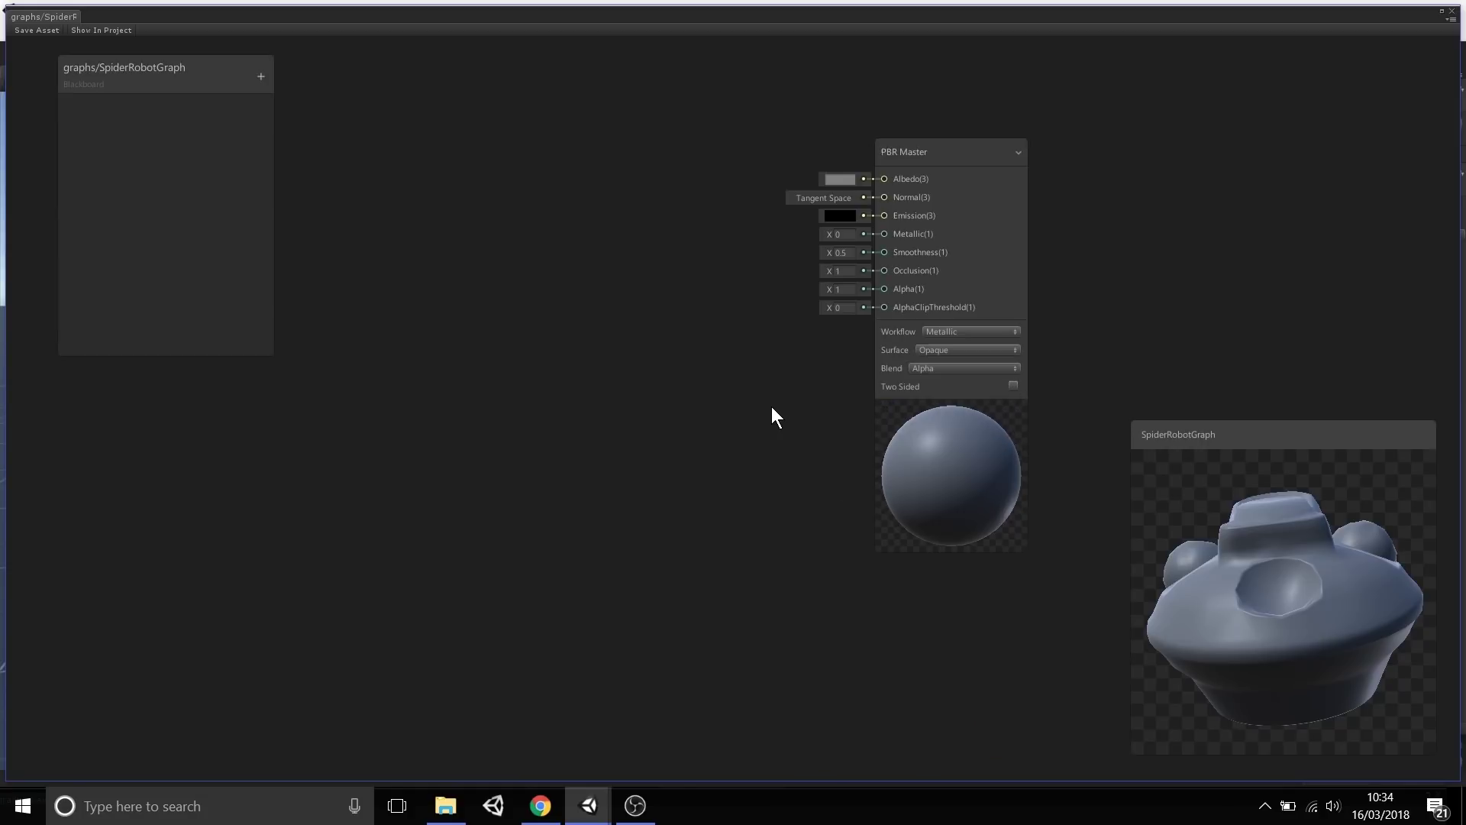
scroll(773, 409, down, 6)
middle_drag(592, 413, 966, 354)
scroll(965, 354, down, 2)
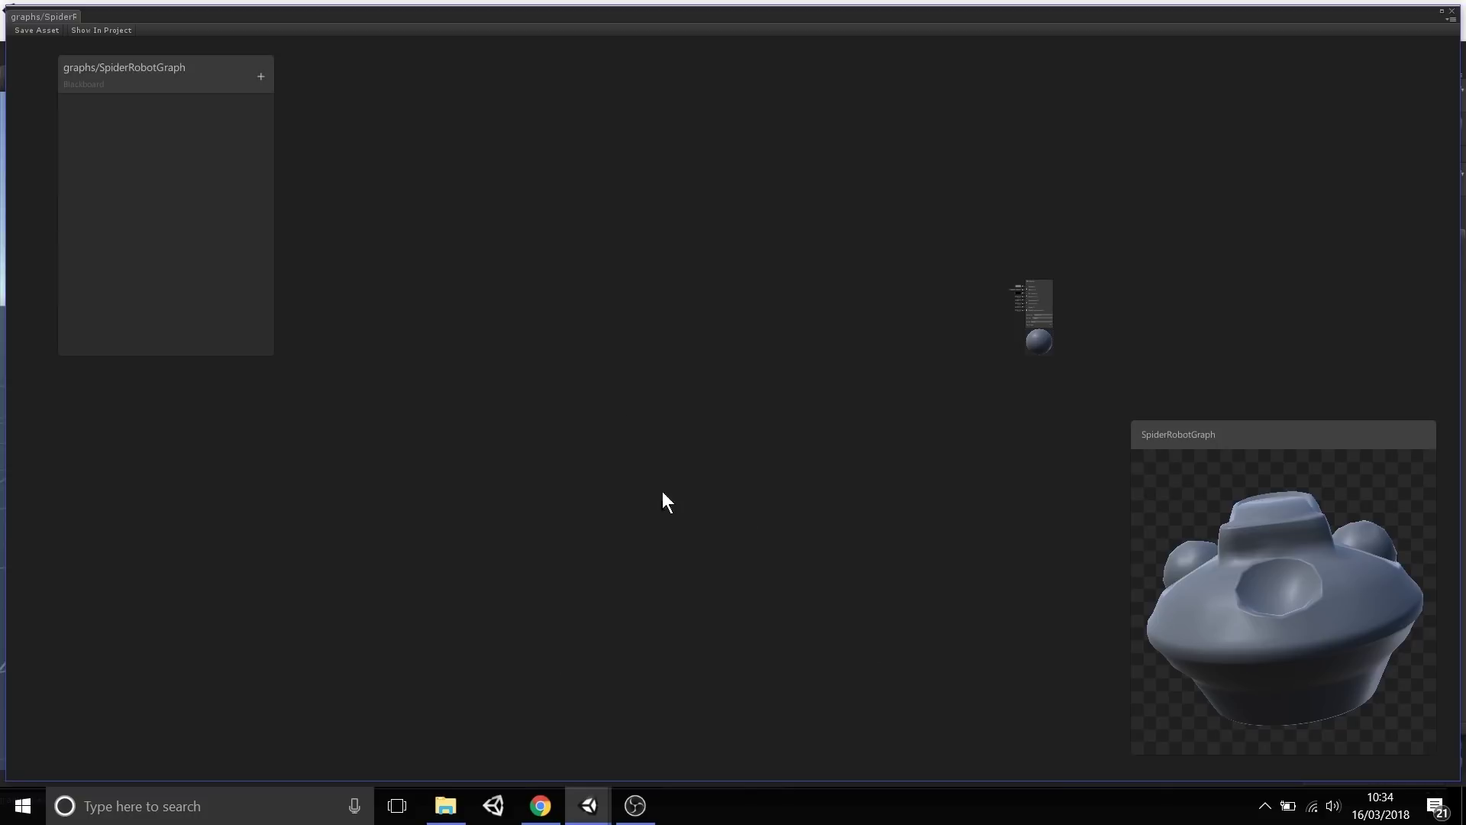
scroll(909, 494, up, 4)
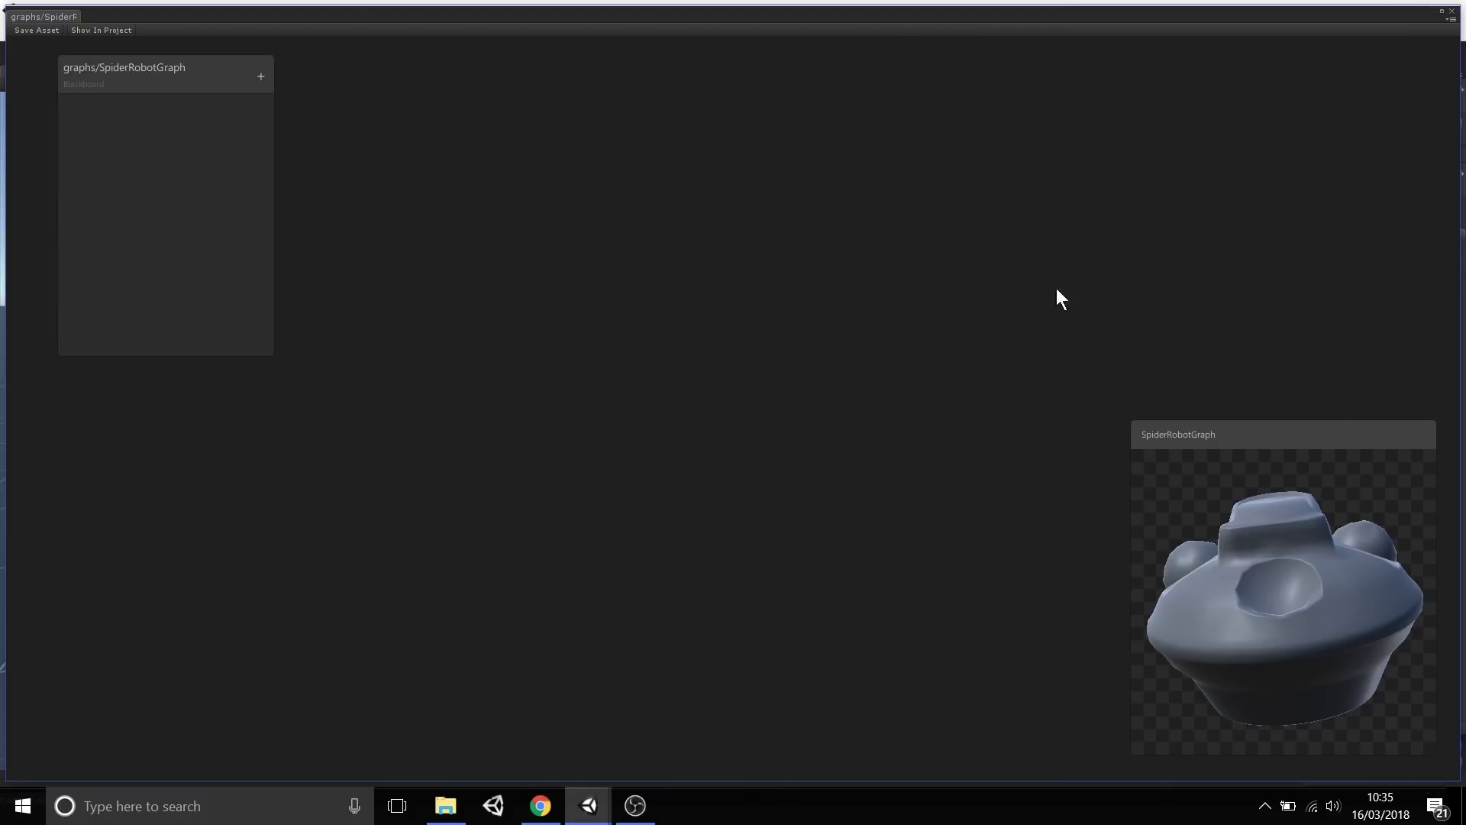
middle_drag(1057, 299, 738, 566)
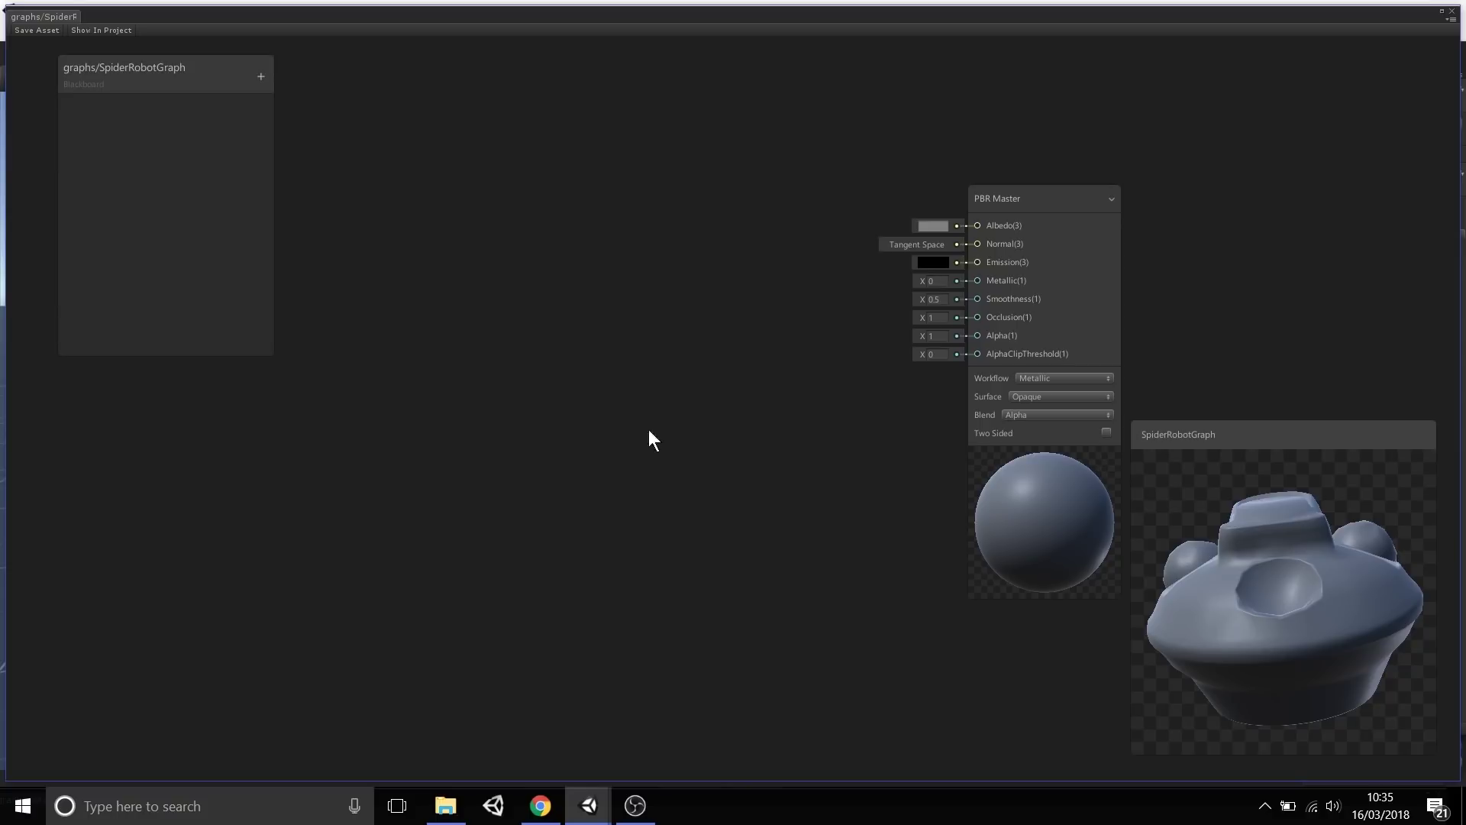
middle_drag(650, 432, 566, 347)
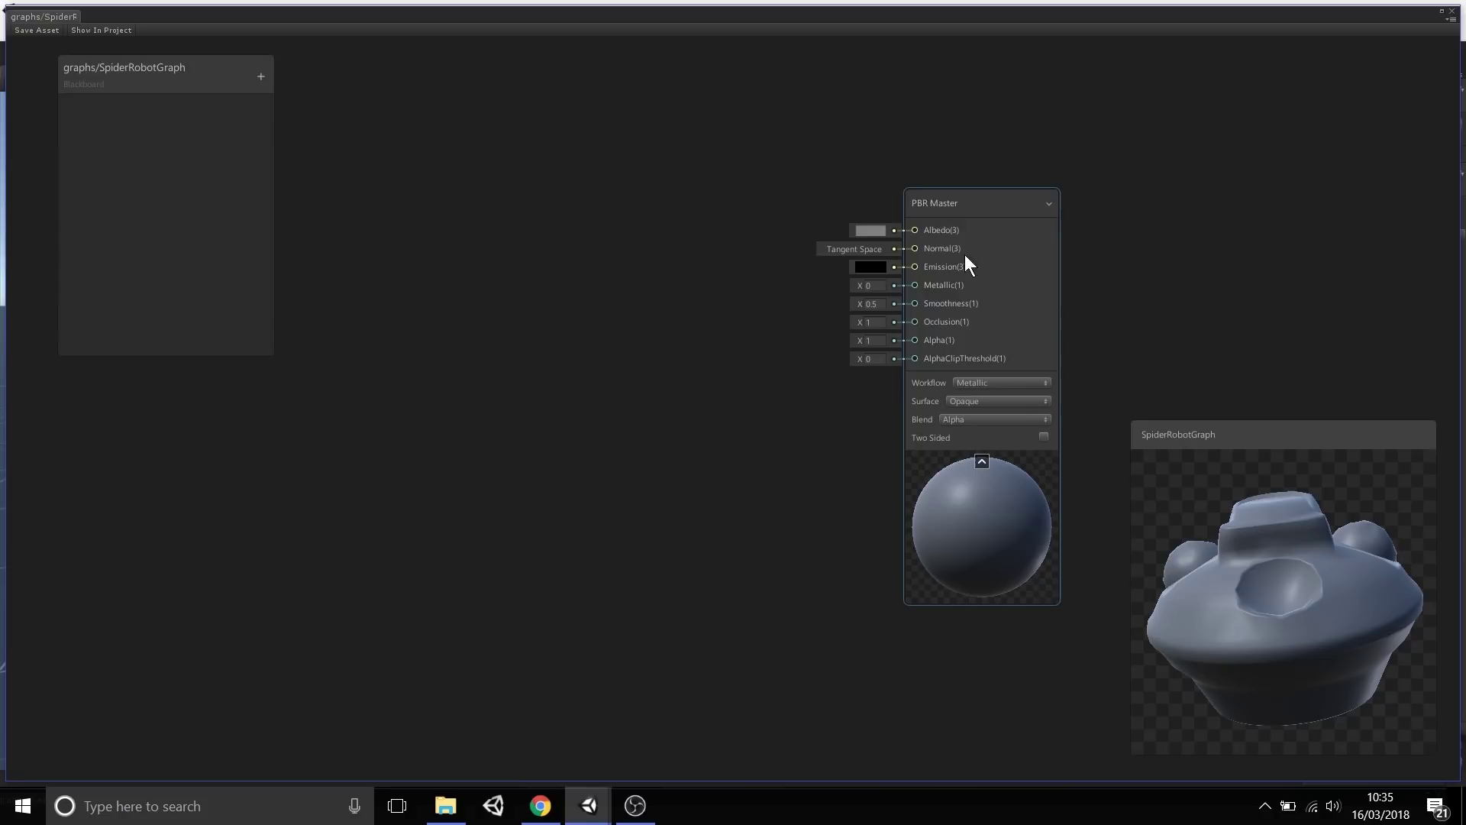
Select the PBR Master node and drag it up and left on the canvas.
click(993, 272)
drag(975, 200, 847, 141)
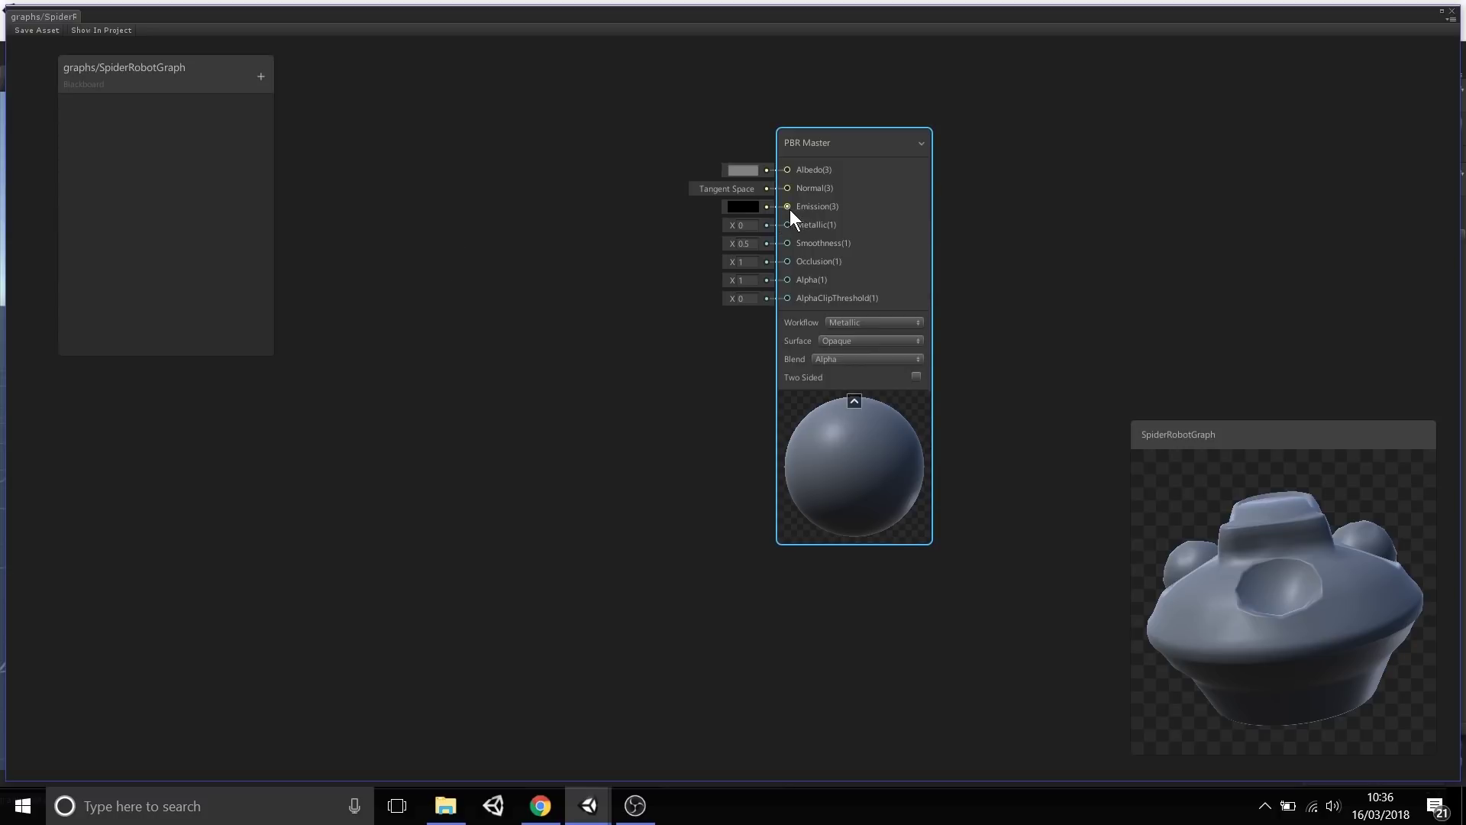
drag(875, 190, 906, 197)
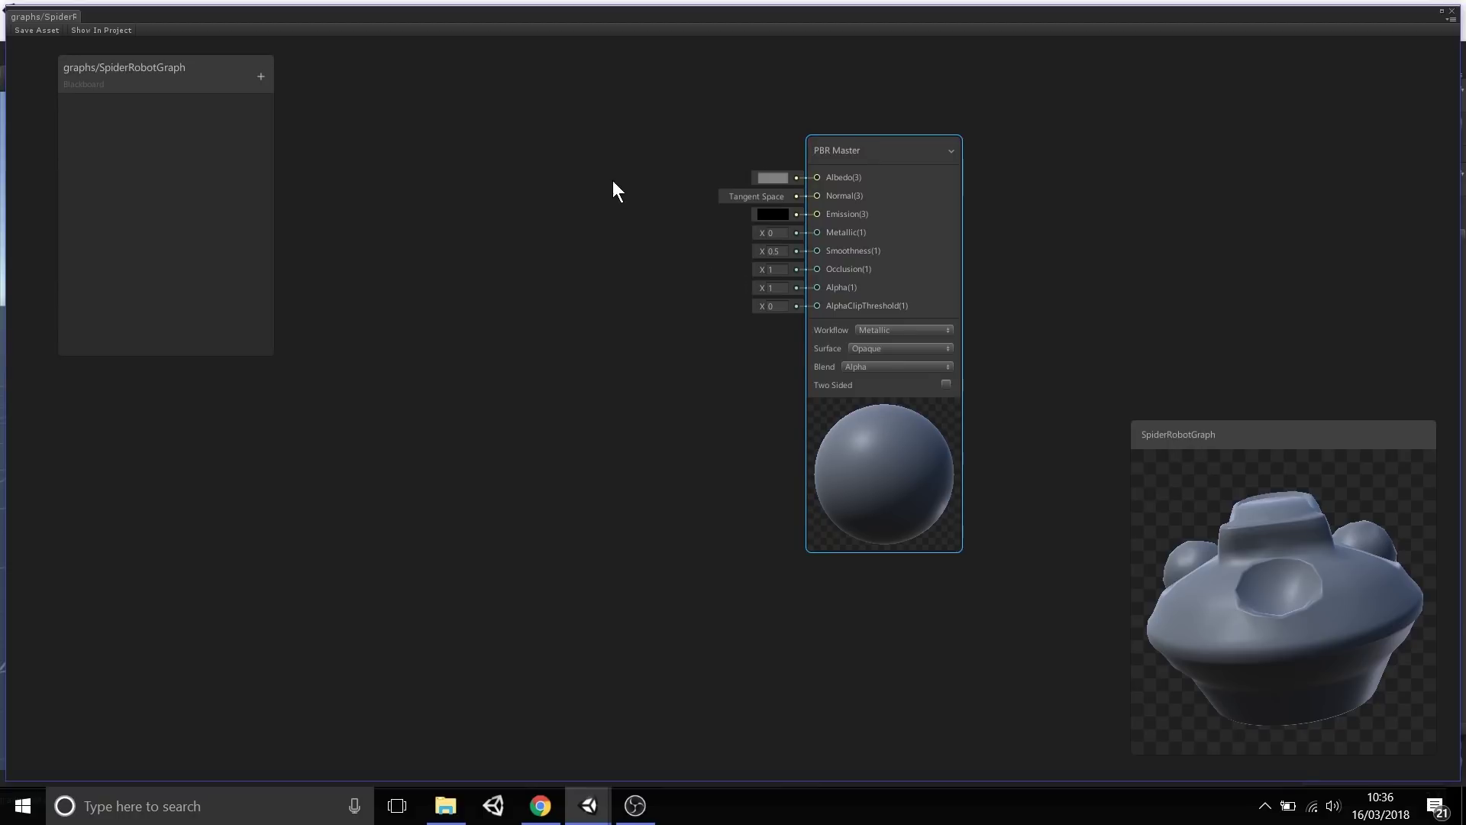
Frame the PBR Master node and switch Workflow to Specular, then back to Metallic.
key(f)
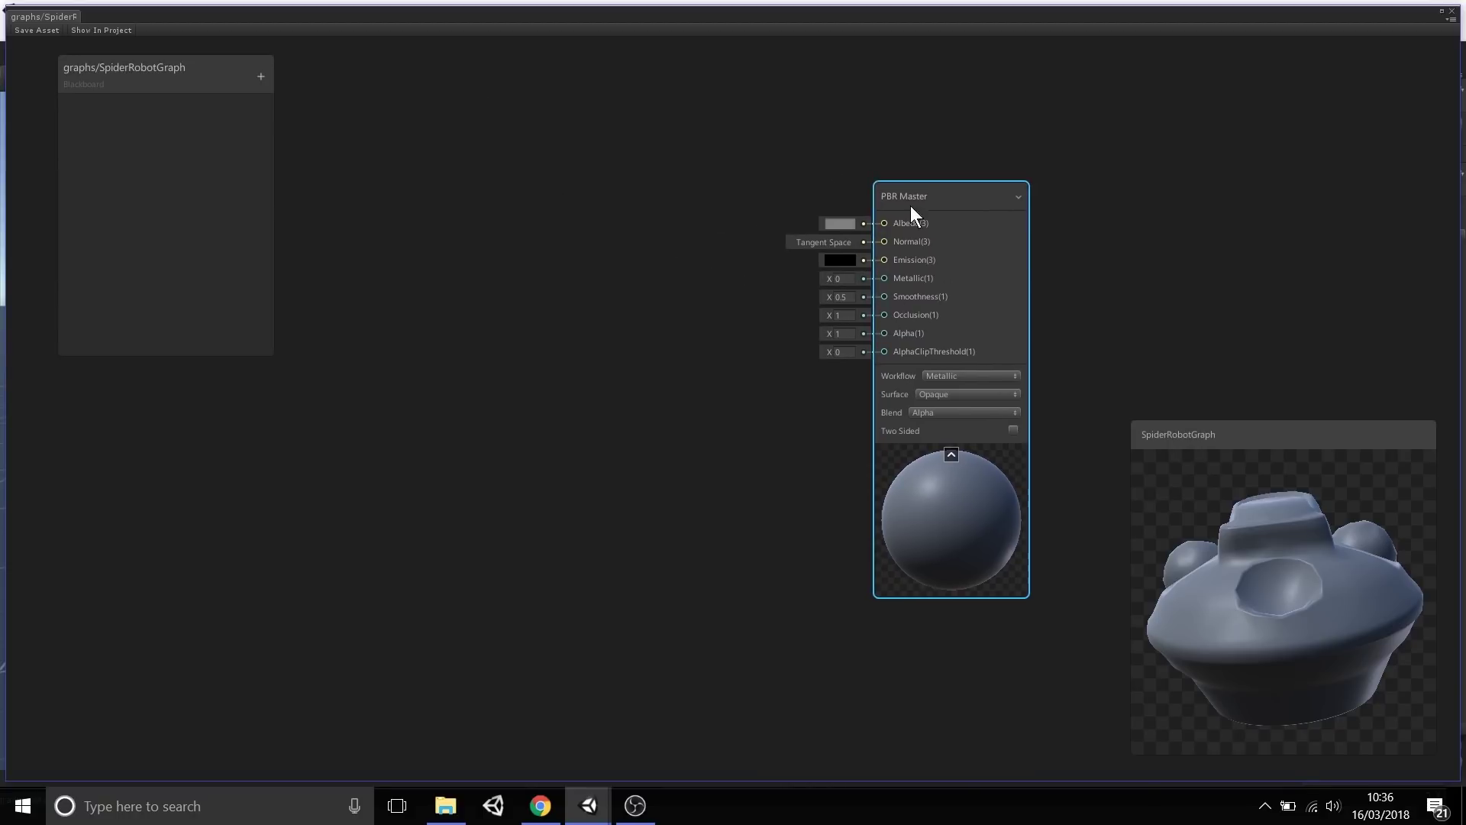
middle_drag(643, 311, 649, 285)
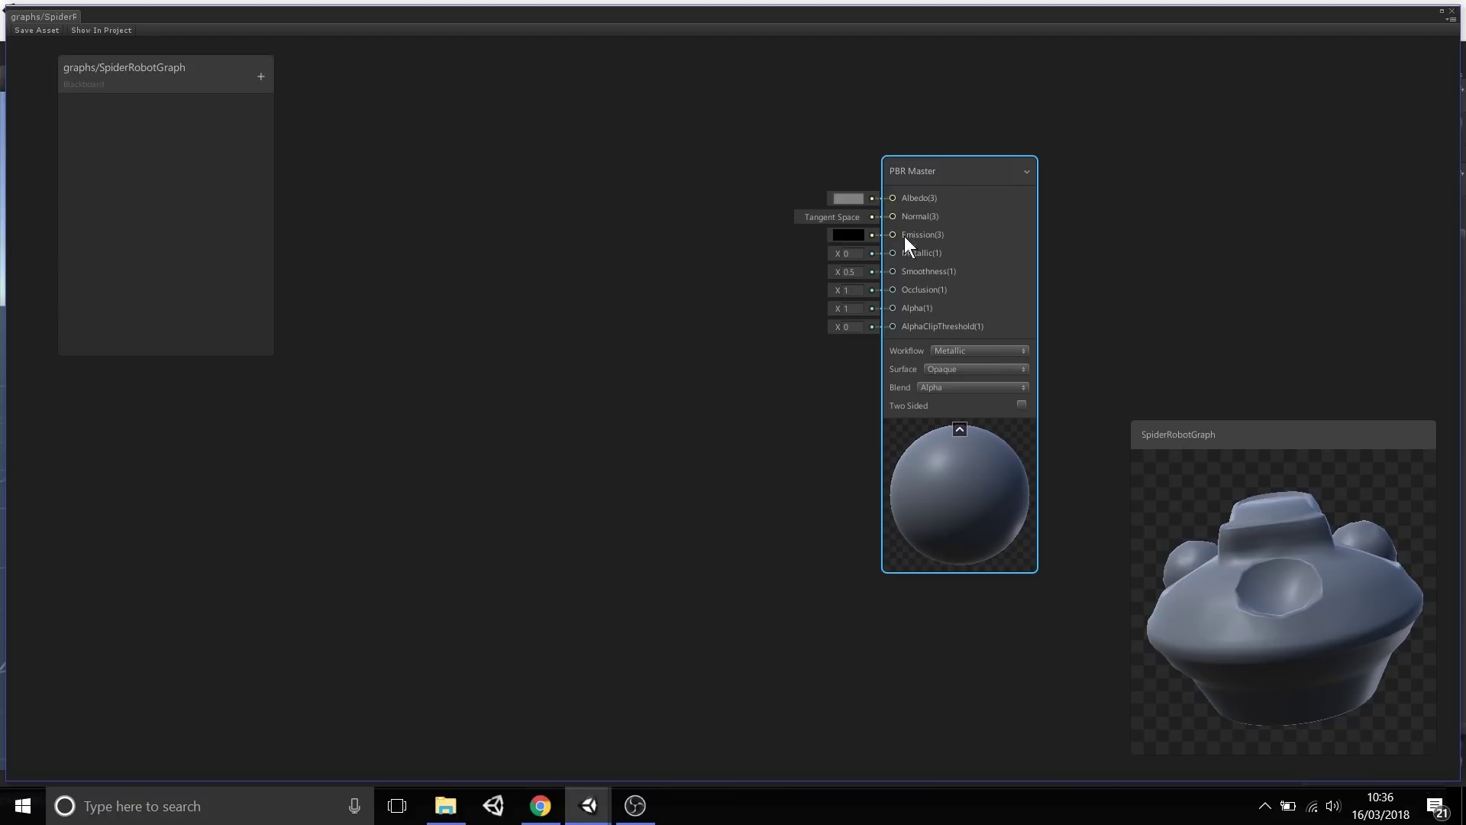
click(973, 352)
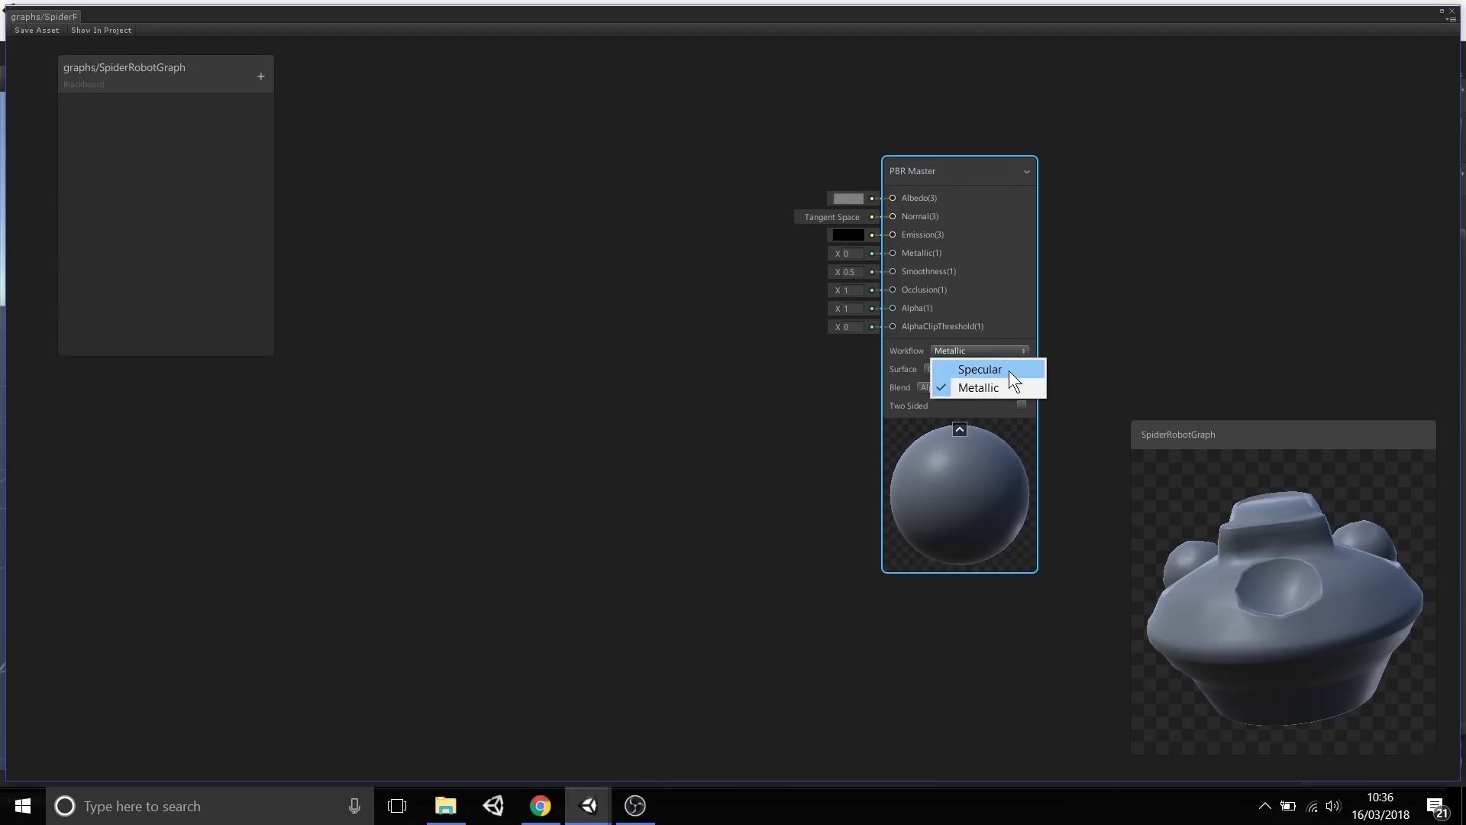
click(1009, 371)
click(969, 350)
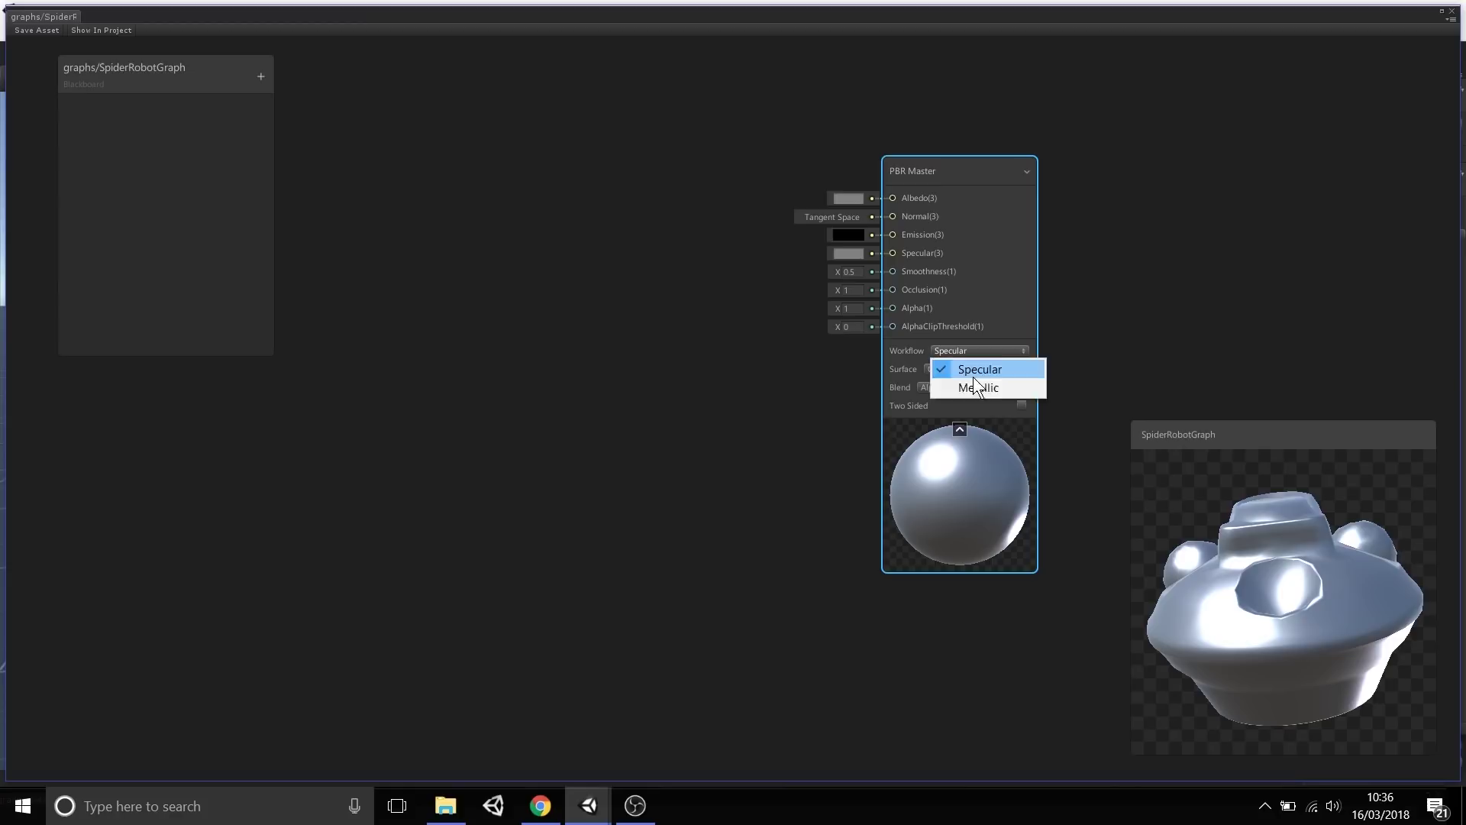
click(972, 377)
drag(1206, 527, 1287, 598)
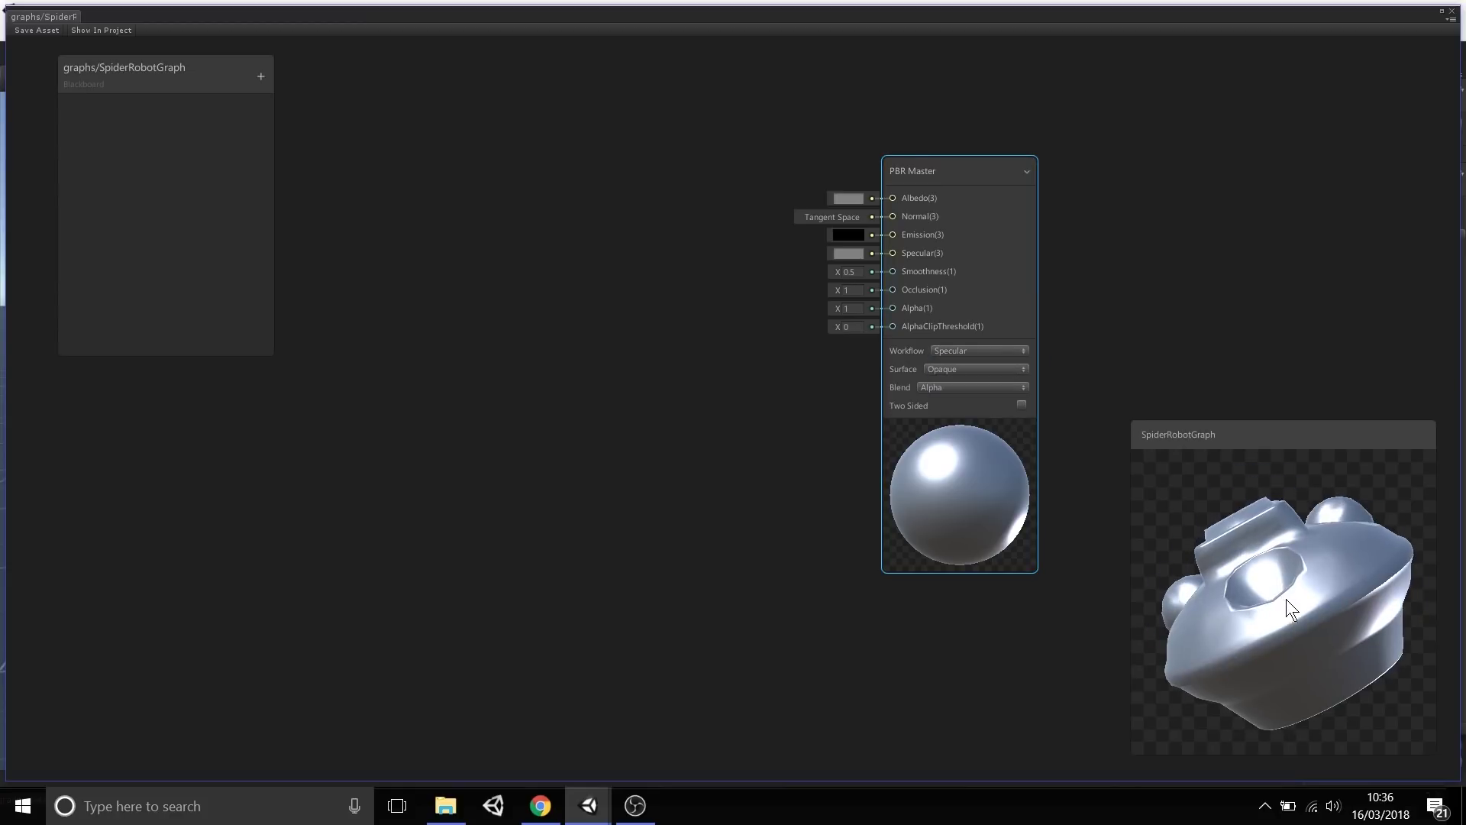
click(964, 350)
click(967, 388)
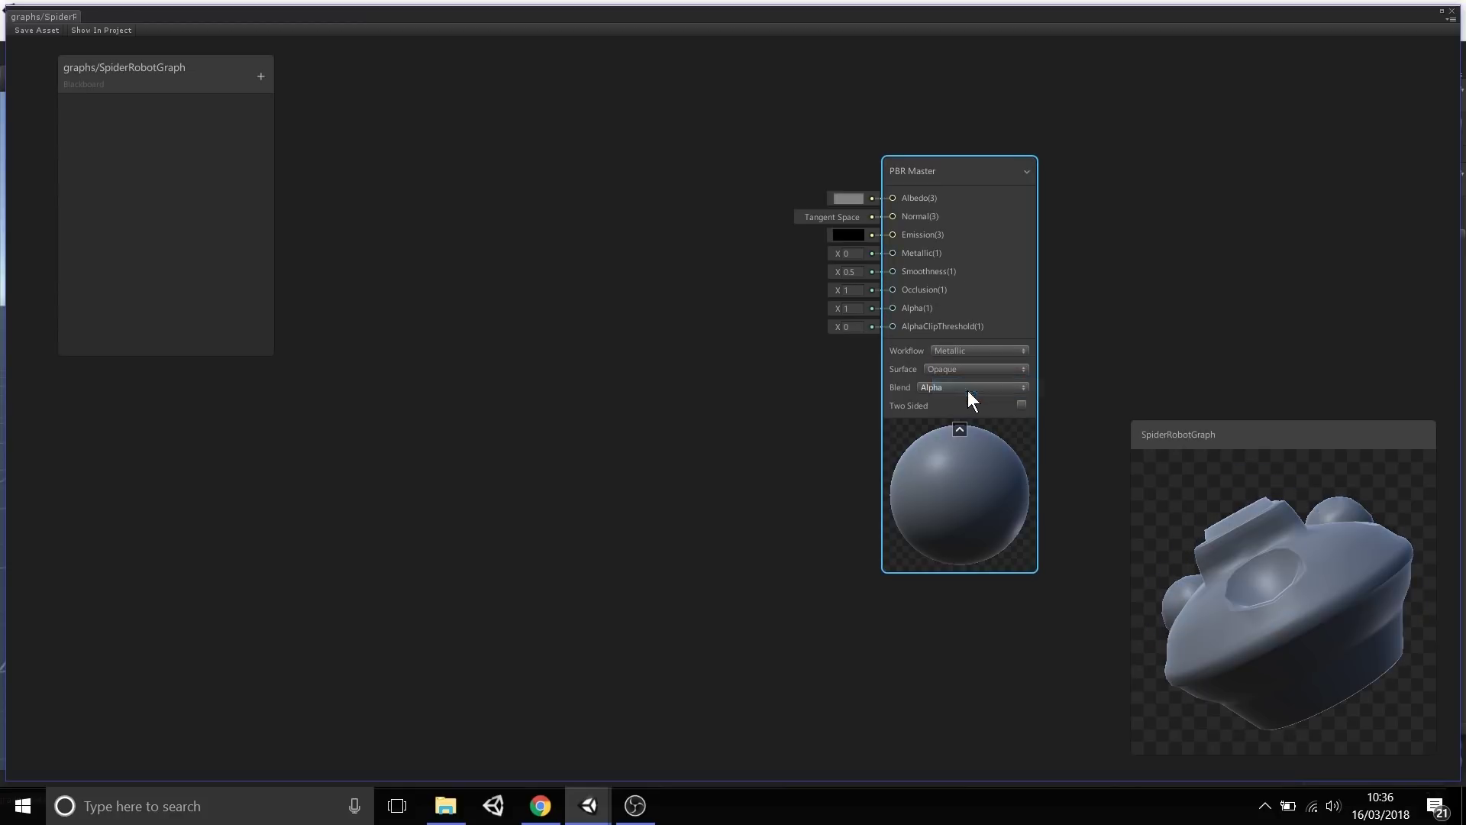
drag(1285, 587, 1317, 595)
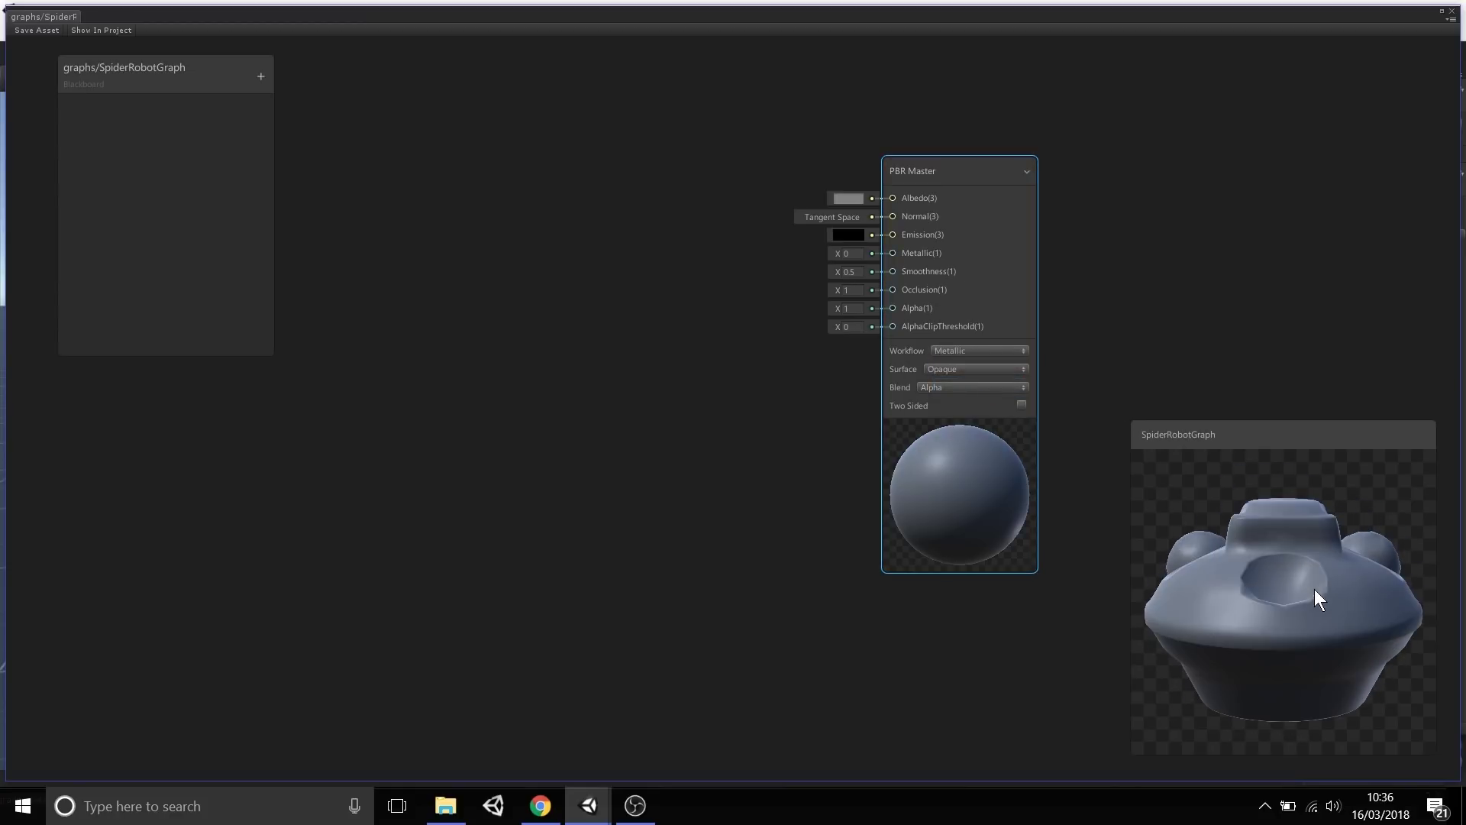
Set Surface to Transparent with Additive blending, toggling Two Sided on and back off.
click(964, 368)
click(964, 399)
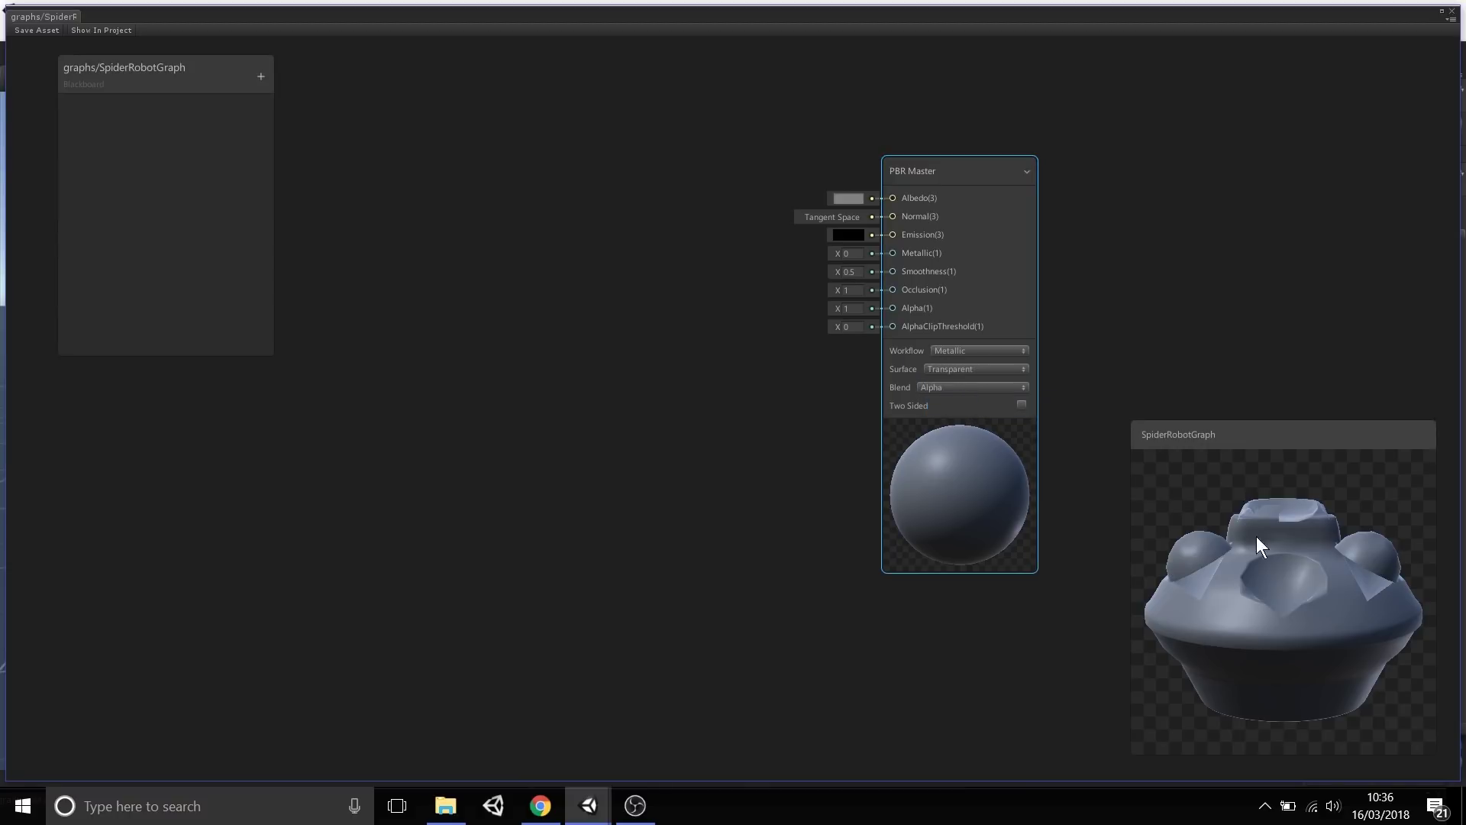
drag(1257, 537, 1278, 601)
click(948, 387)
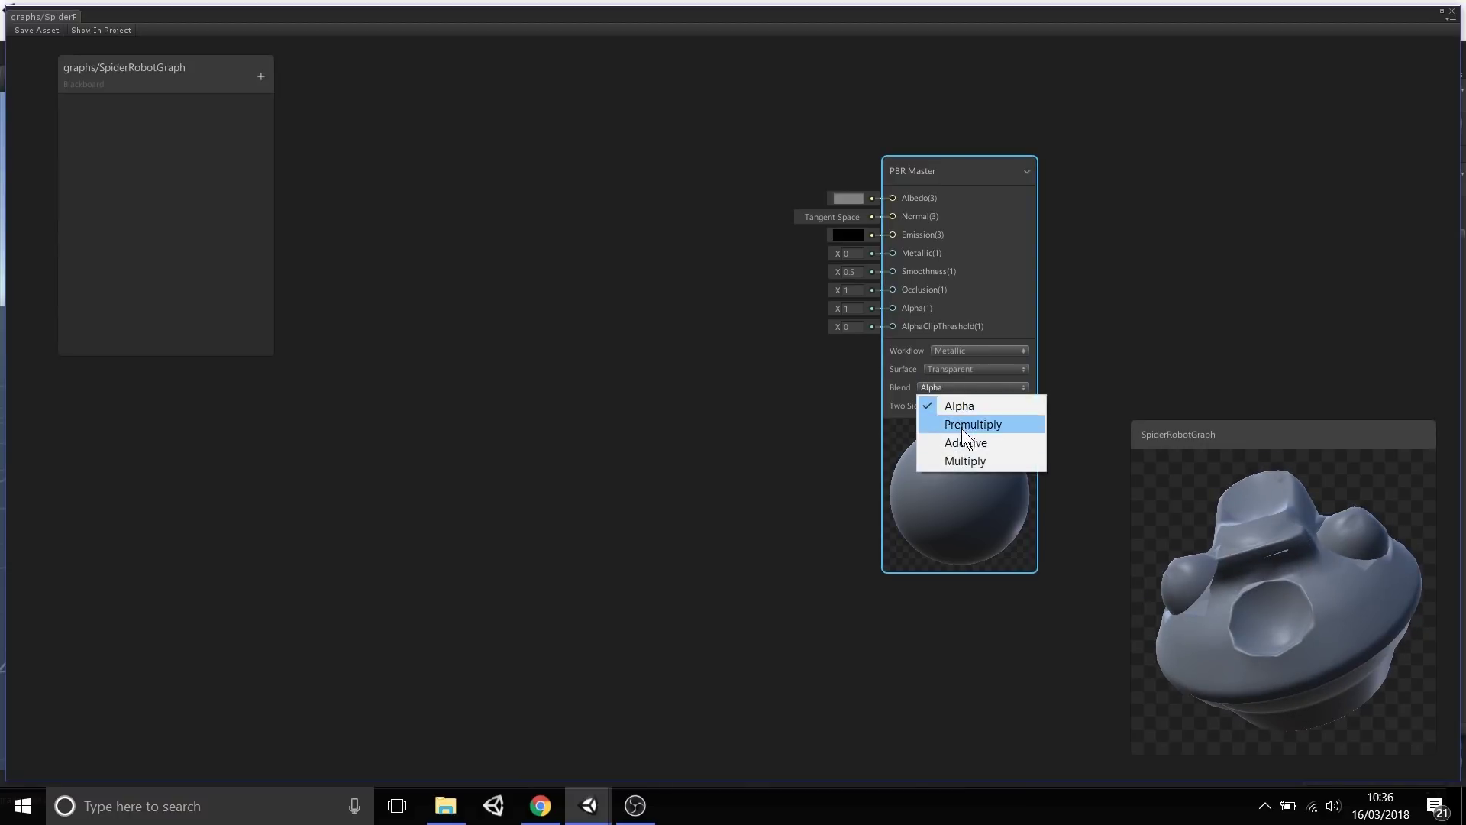
click(966, 443)
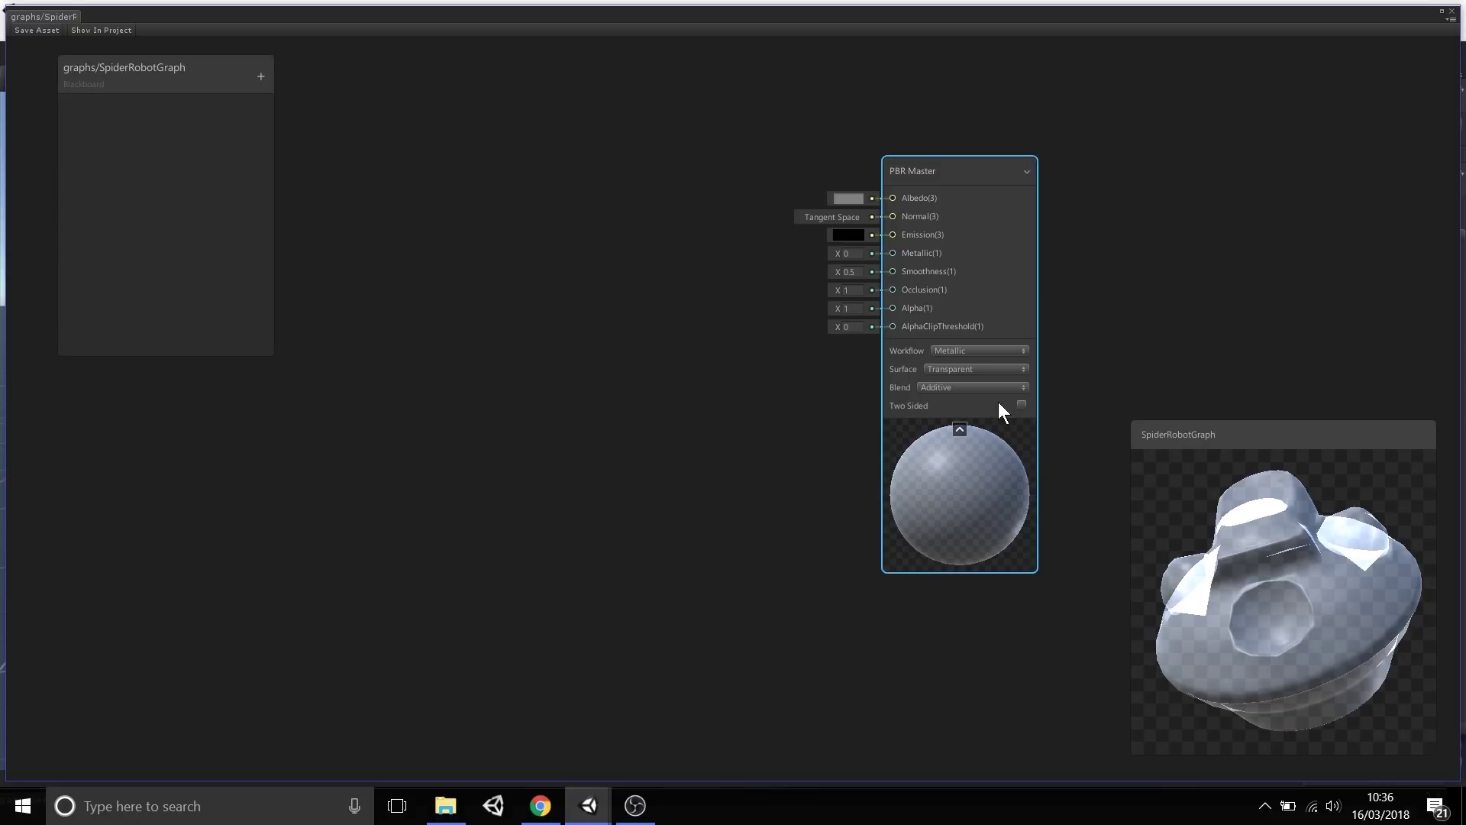
click(1023, 404)
mouse_move(1272, 561)
mouse_down()
mouse_move(1283, 568)
mouse_move(1277, 494)
mouse_move(1260, 569)
mouse_up()
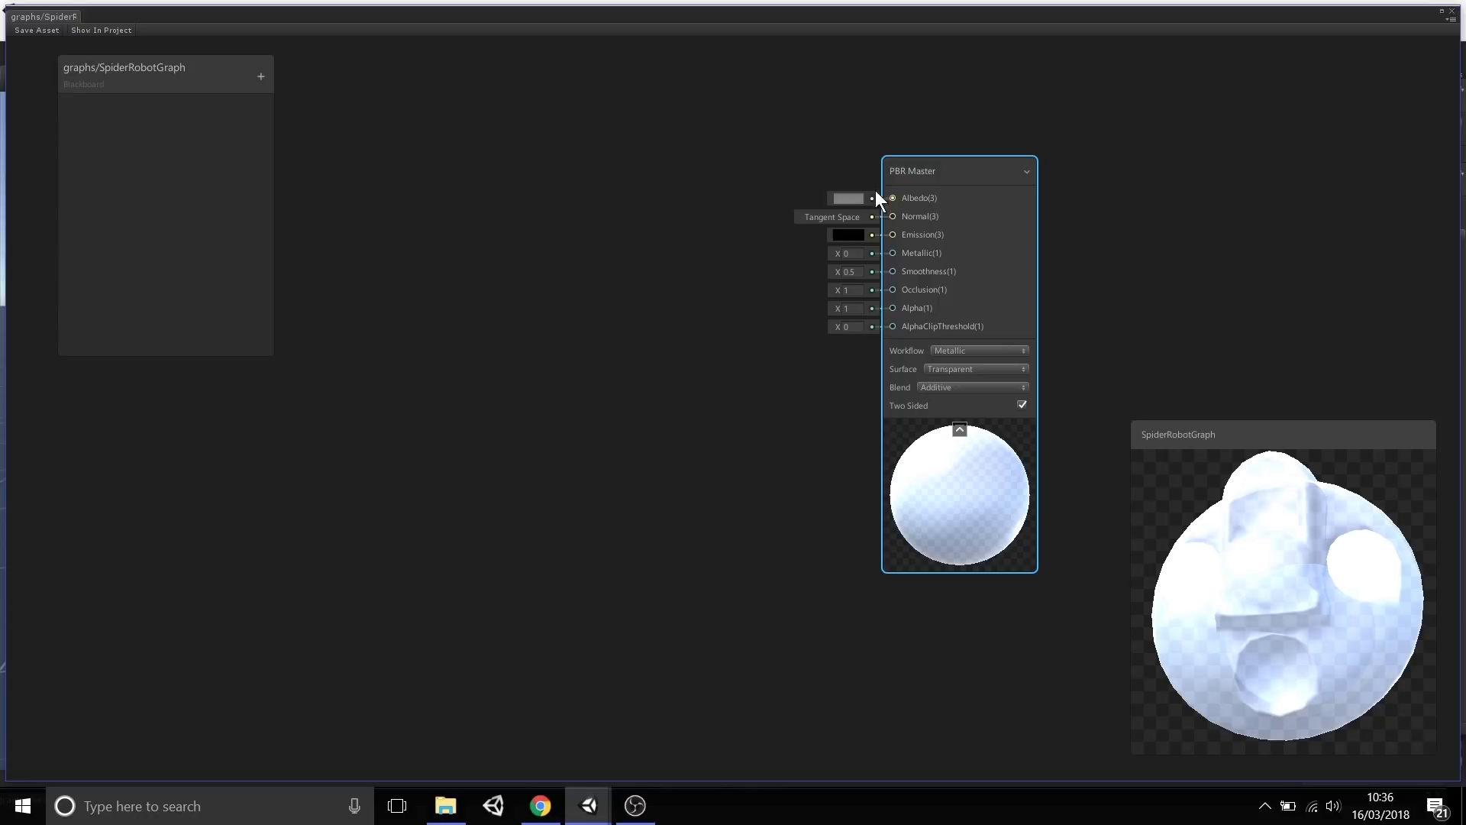
drag(1192, 527, 1191, 565)
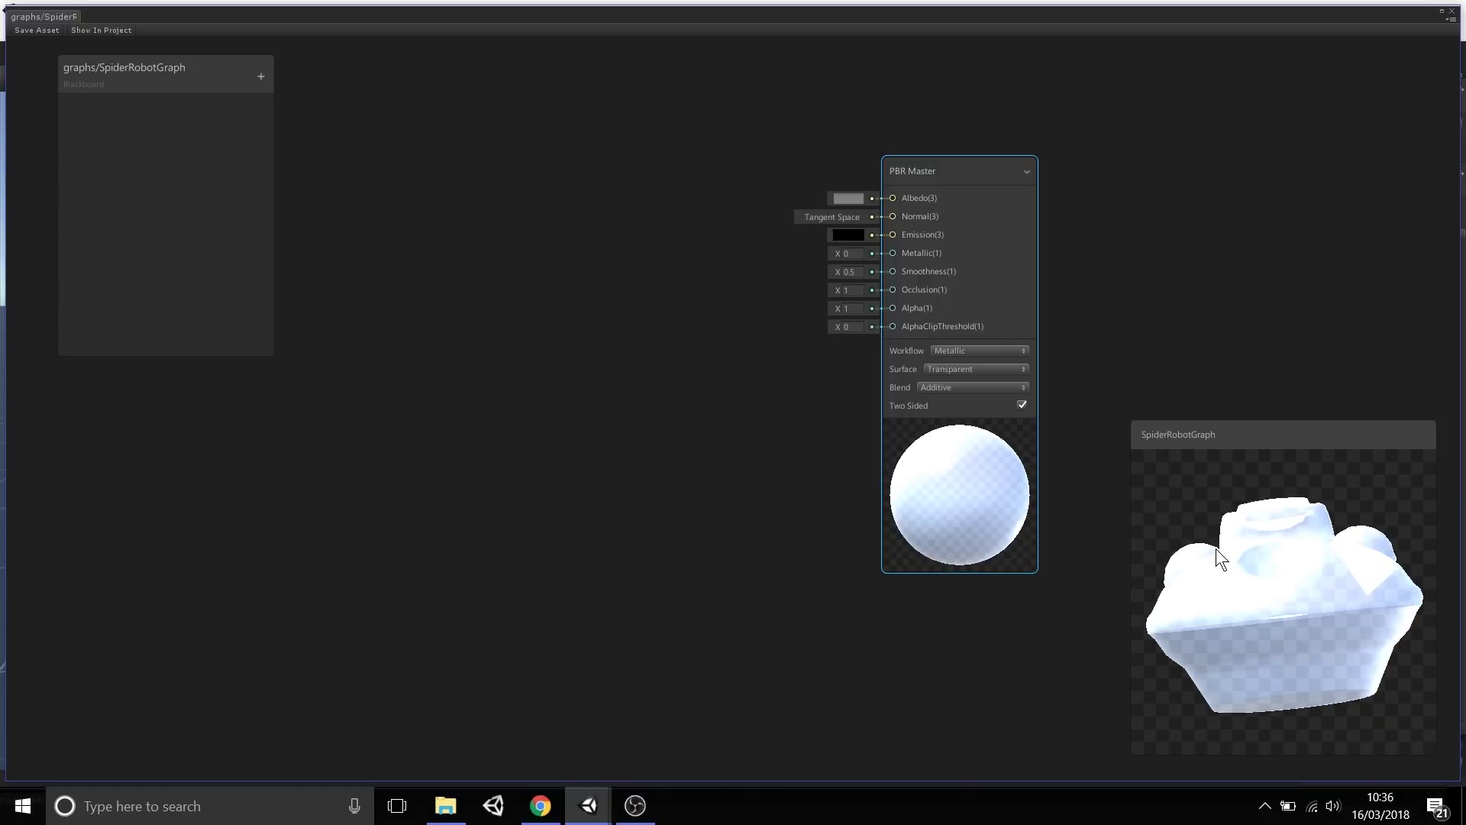
drag(1216, 548, 1264, 588)
click(1021, 405)
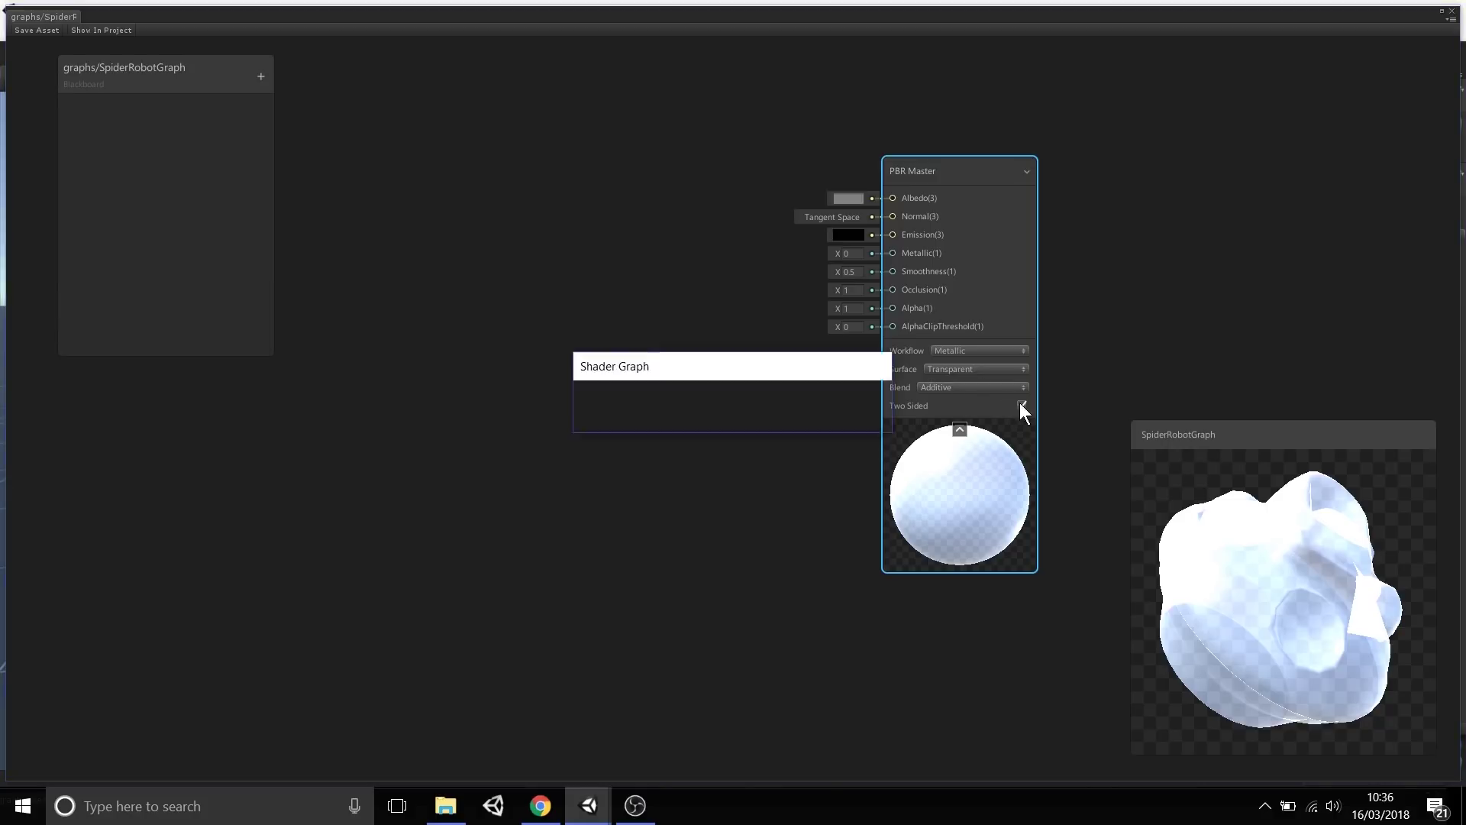